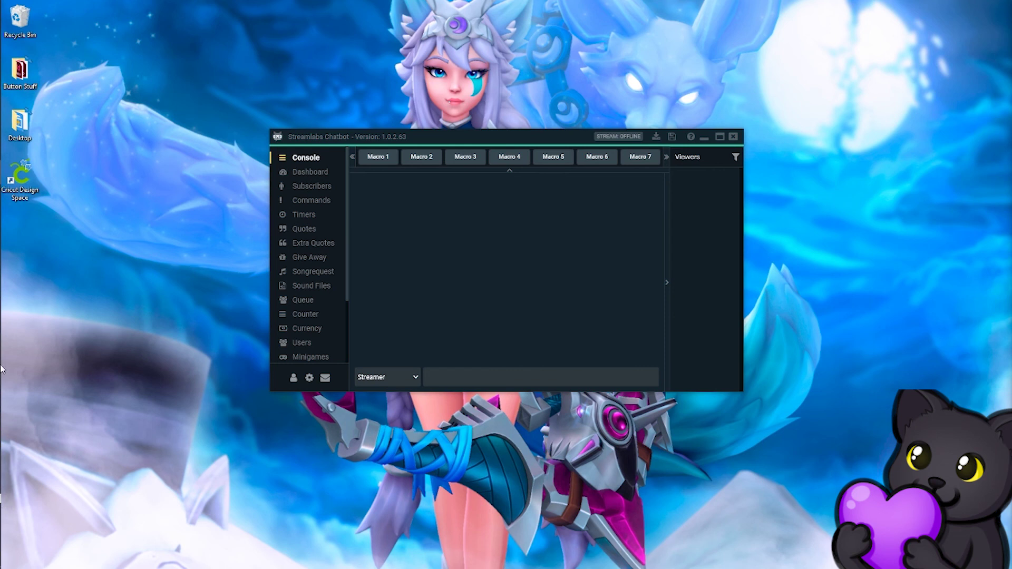
# Step: Bring Streamlabs OBS to the front from the hidden apps, then minimize it back to the chatbot
pyautogui.click(28, 499)
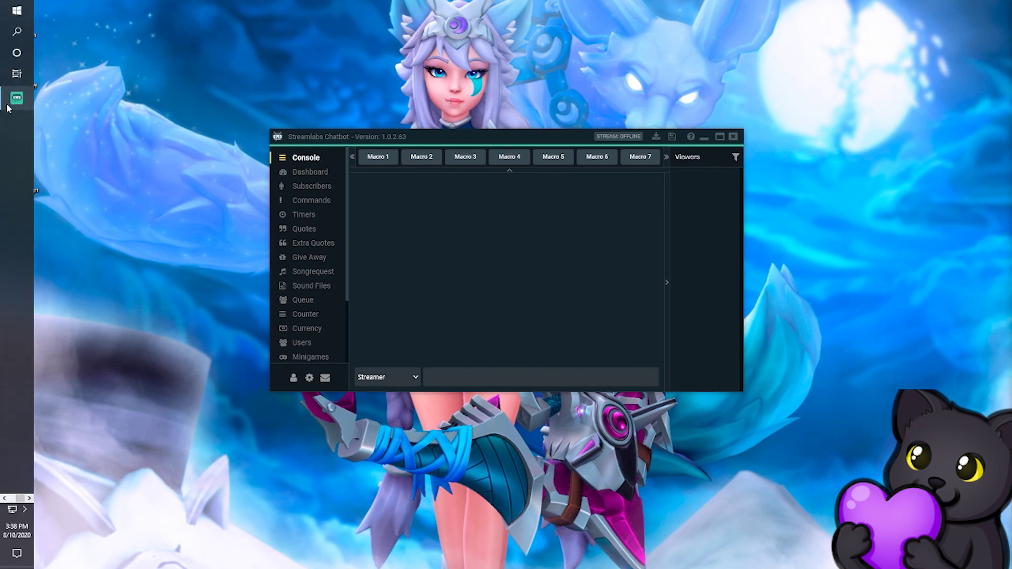
pyautogui.click(17, 97)
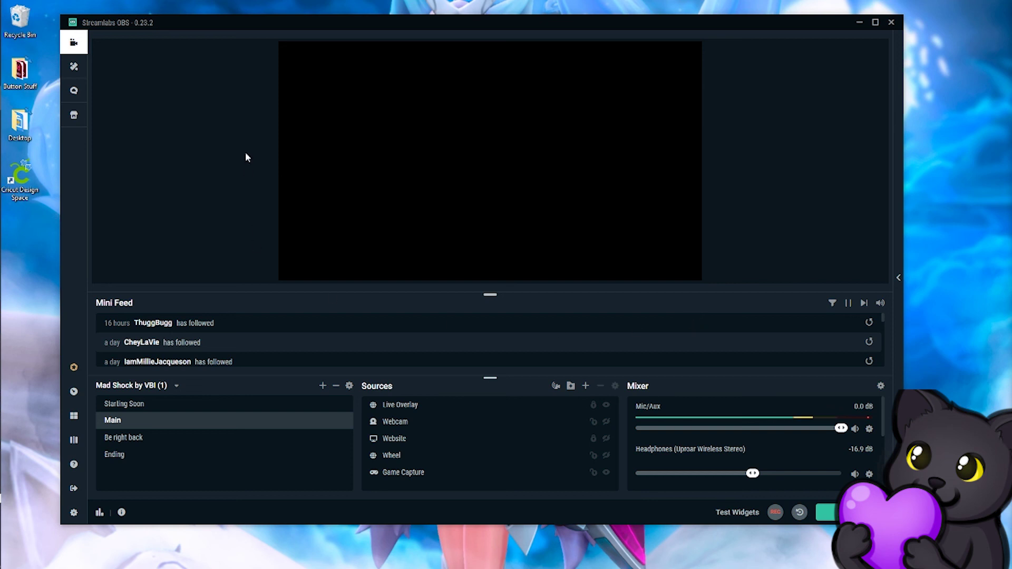
pyautogui.click(860, 23)
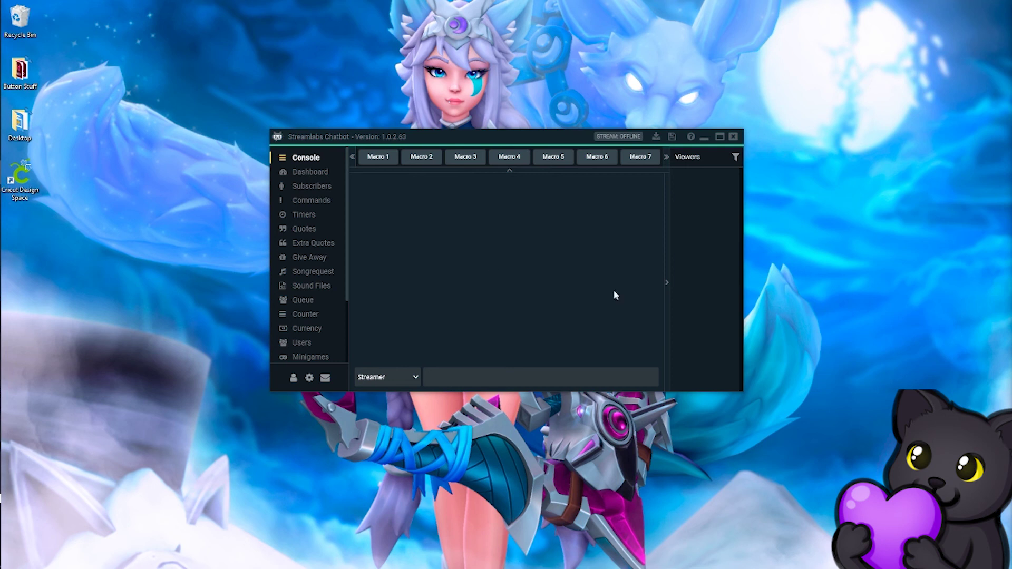
# Step: Connect the Twitch Bot to the channel in Connections, accept the warning, and close the panel
pyautogui.click(277, 378)
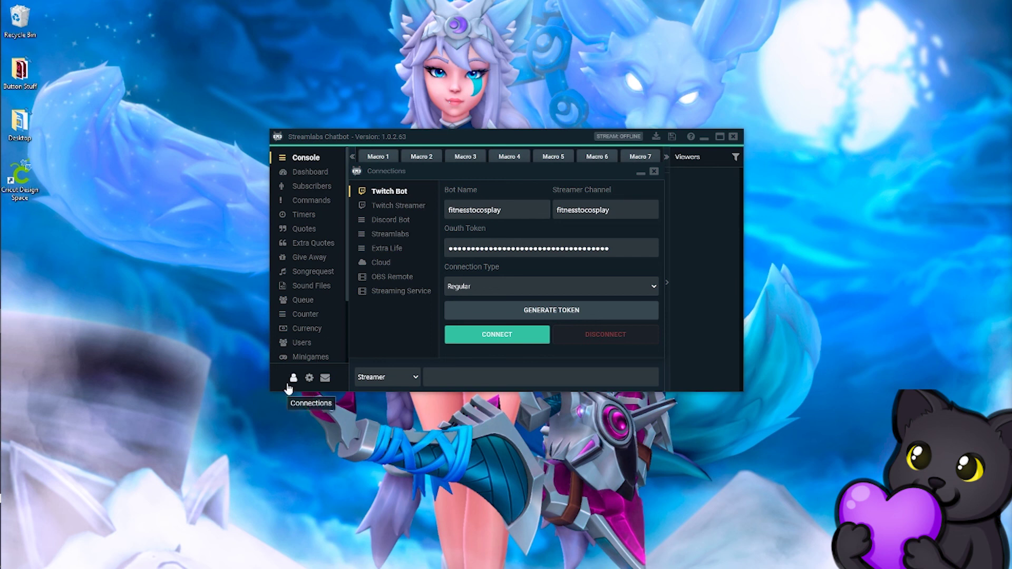
pyautogui.click(497, 337)
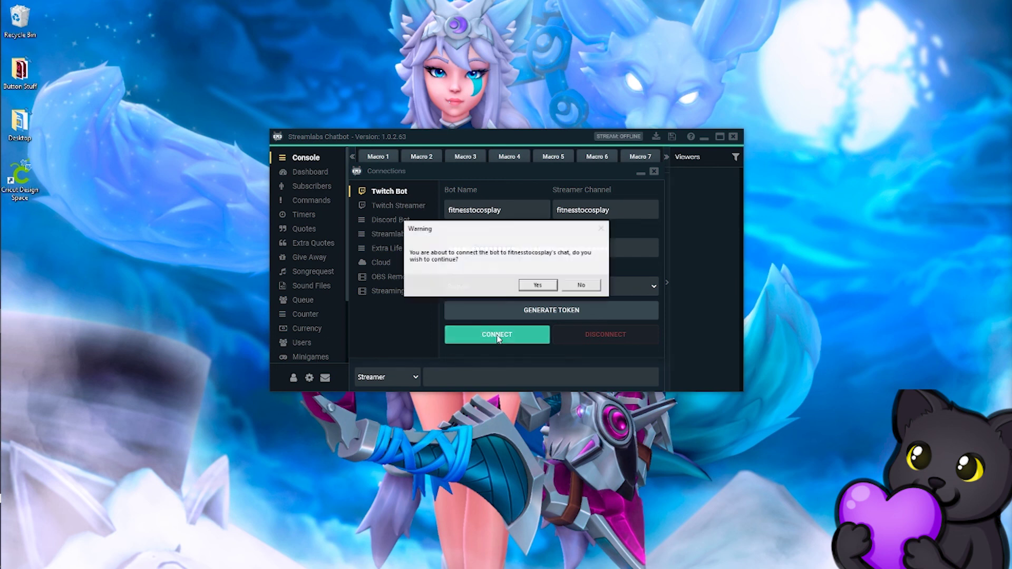
pyautogui.click(557, 285)
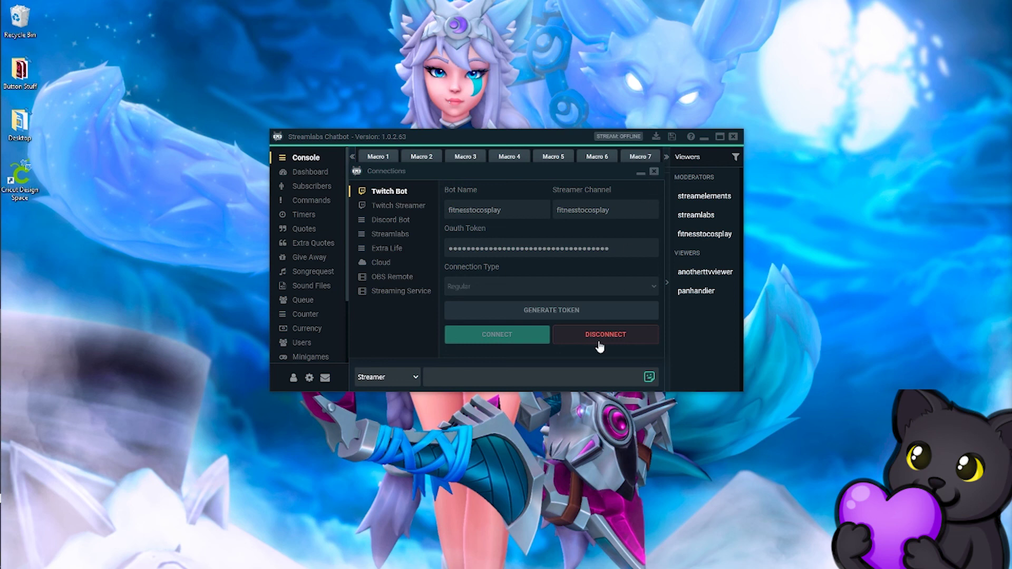
pyautogui.click(653, 174)
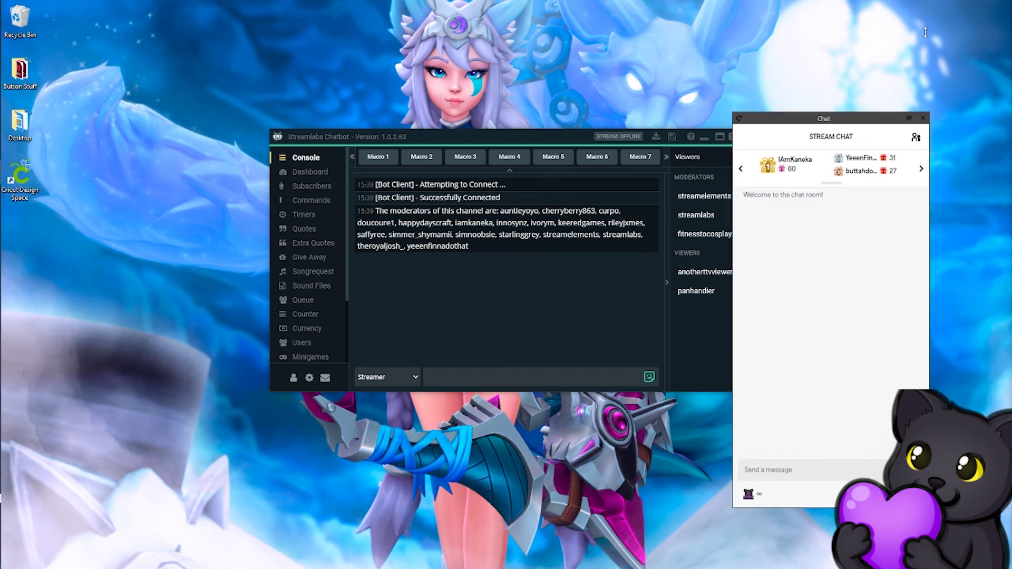
# Step: Arrange the stream chat window beside the chatbot window
pyautogui.moveTo(909, 122); pyautogui.dragTo(967, 58)
pyautogui.moveTo(500, 142); pyautogui.dragTo(461, 143)
pyautogui.moveTo(879, 59); pyautogui.dragTo(846, 63)
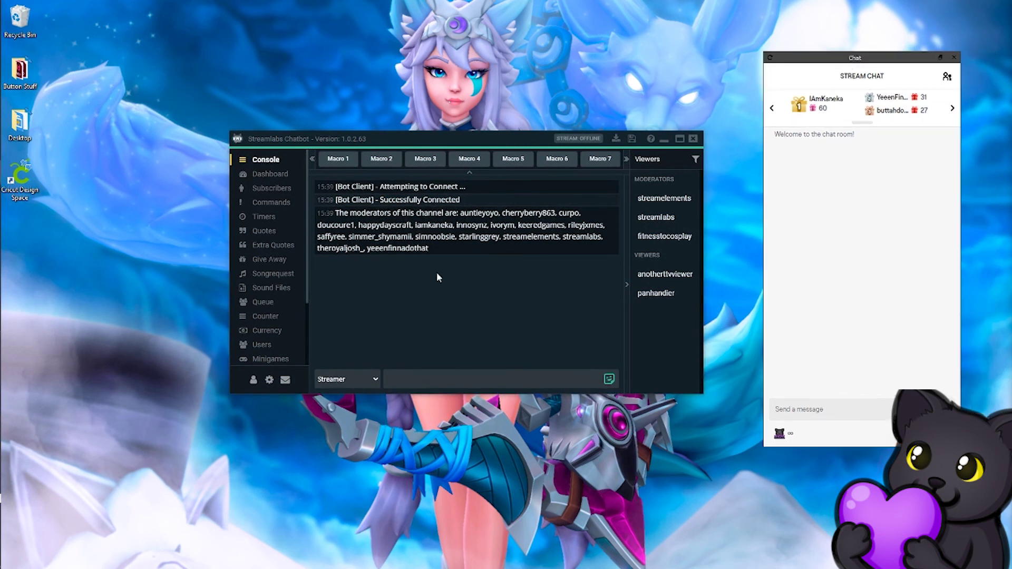
# Step: Send !love in the stream chat
pyautogui.click(864, 408)
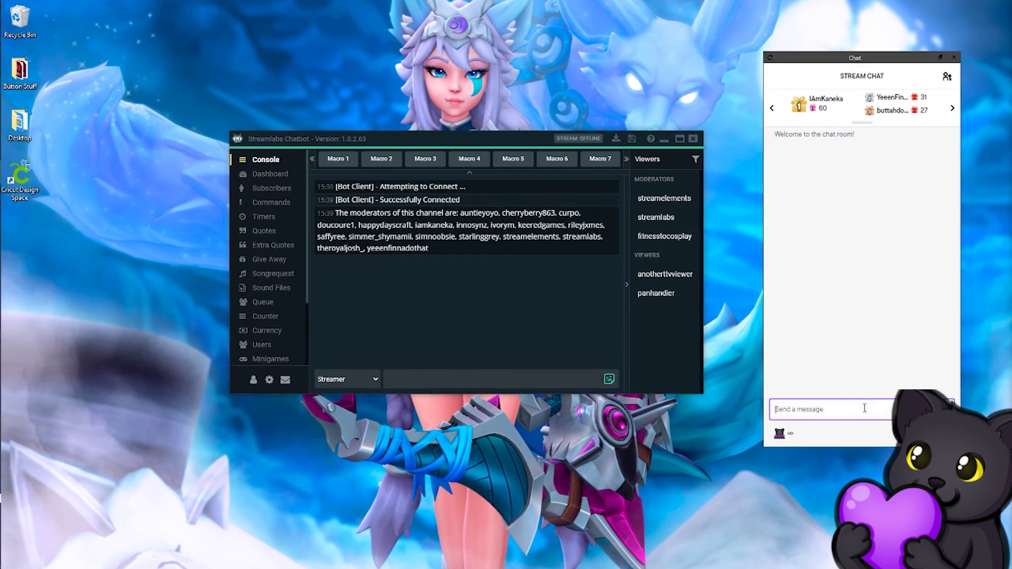
pyautogui.write('!love')
pyautogui.press('Return')
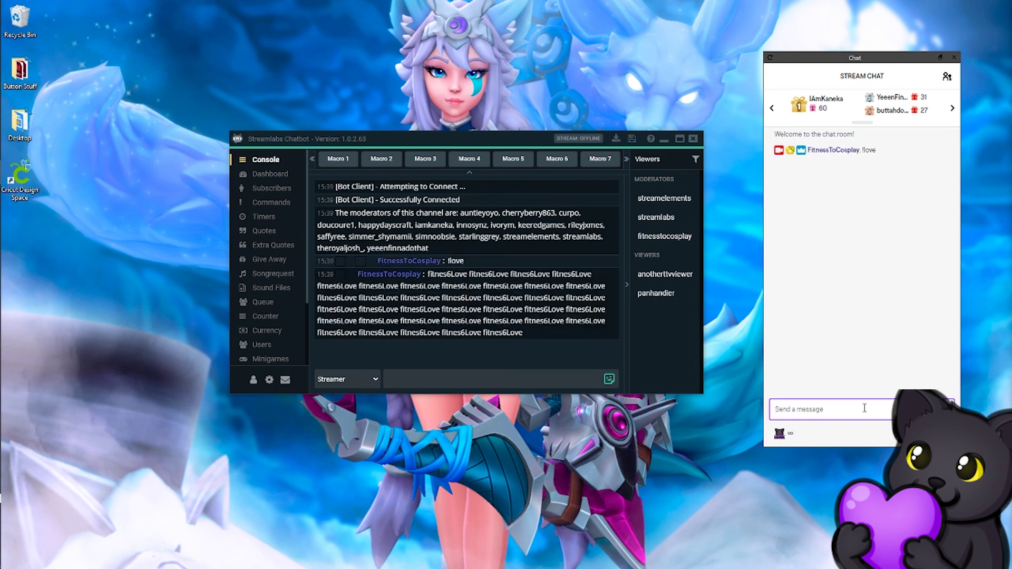
pyautogui.moveTo(842, 185)
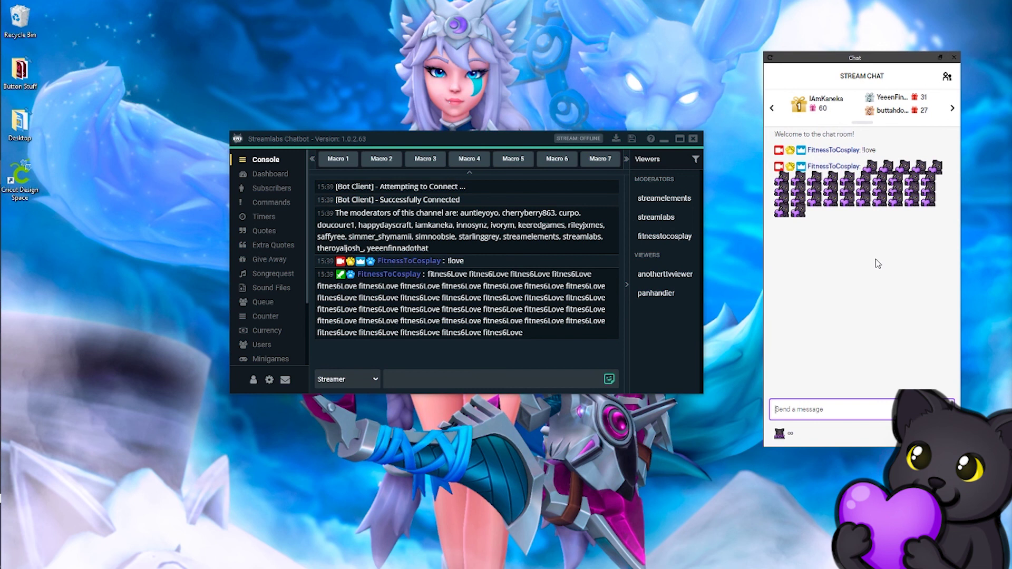
# Step: Reopen the bot Connections settings and close them again
pyautogui.click(253, 379)
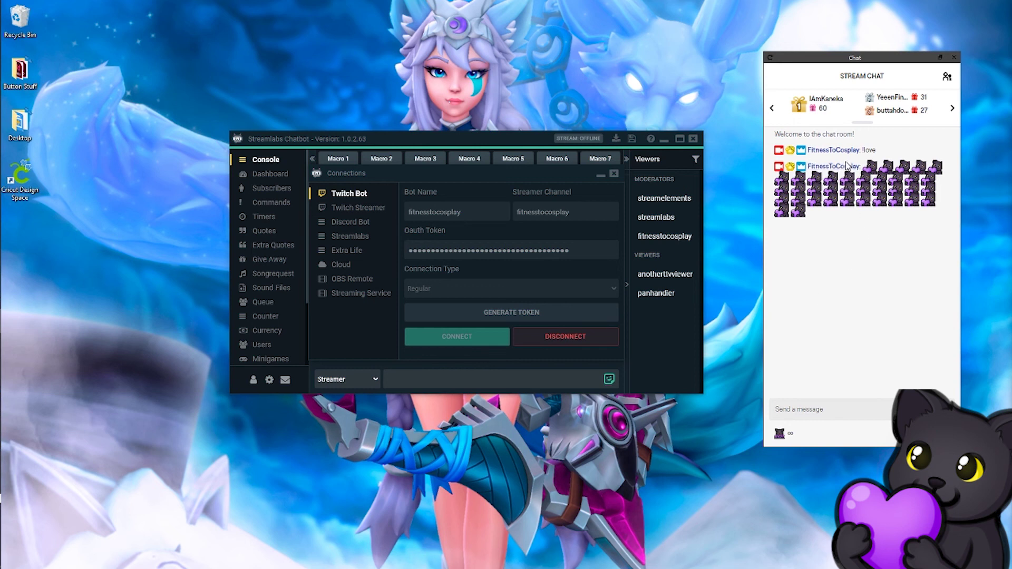
pyautogui.moveTo(847, 165)
pyautogui.click(614, 174)
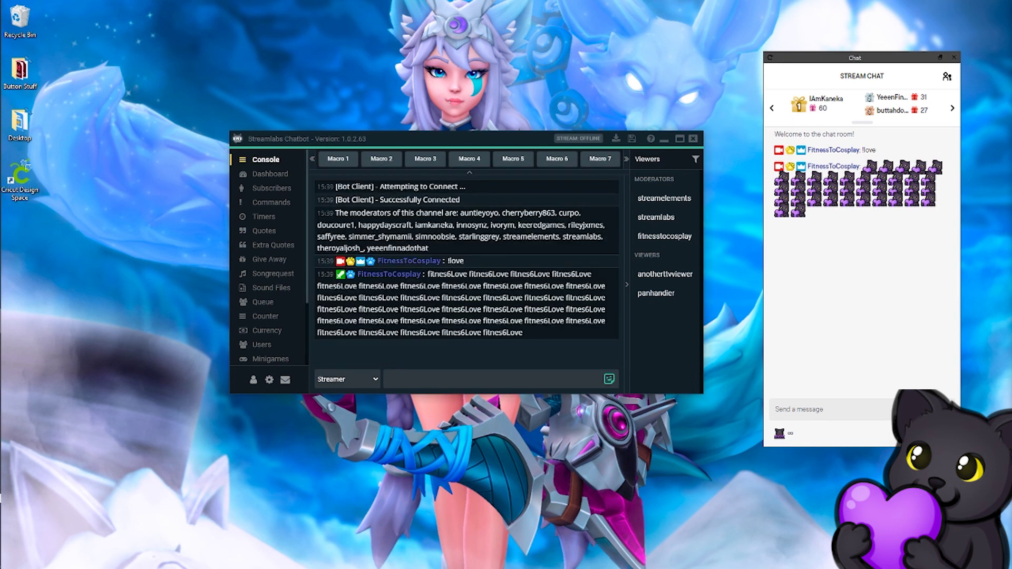
# Step: Add a new command in the Commands list named !goodnight
pyautogui.click(262, 203)
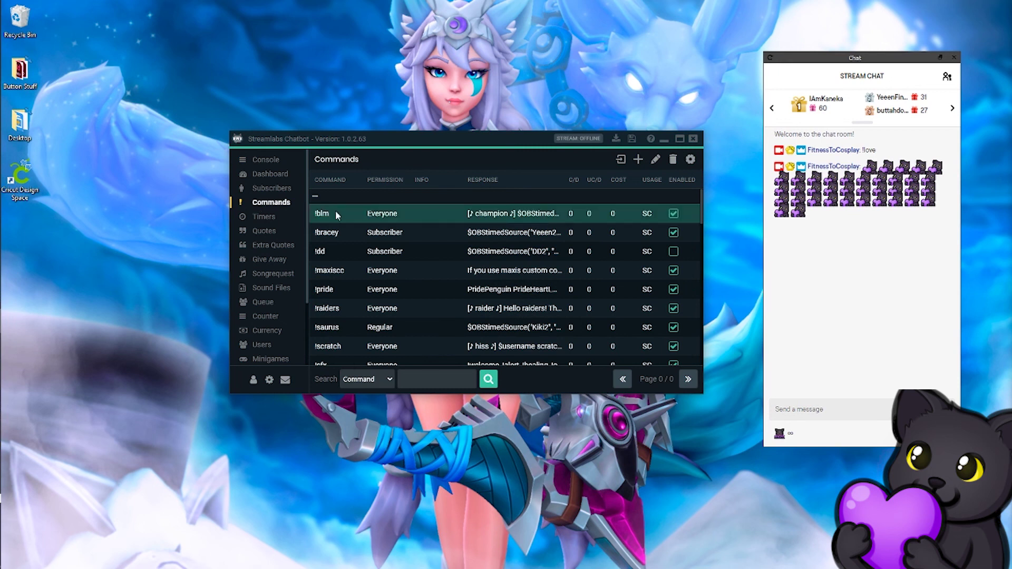
pyautogui.scroll(-6, 425, 260)
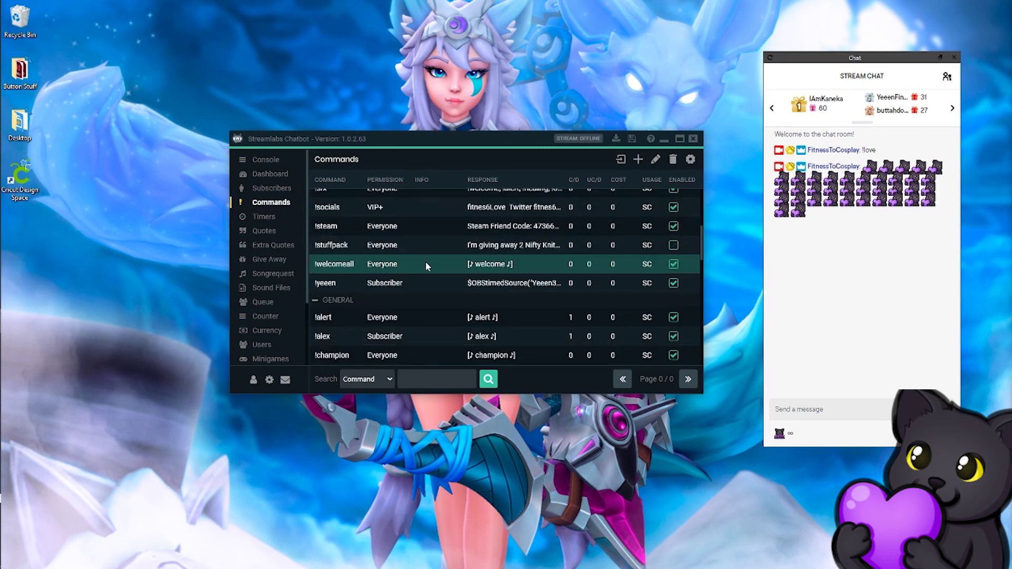
pyautogui.scroll(6, 428, 264)
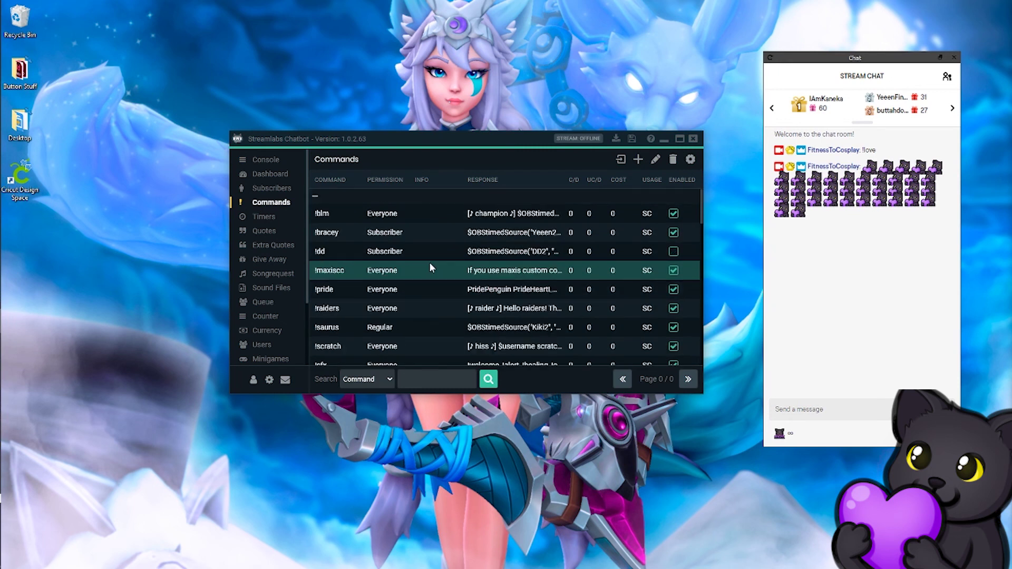
pyautogui.click(638, 160)
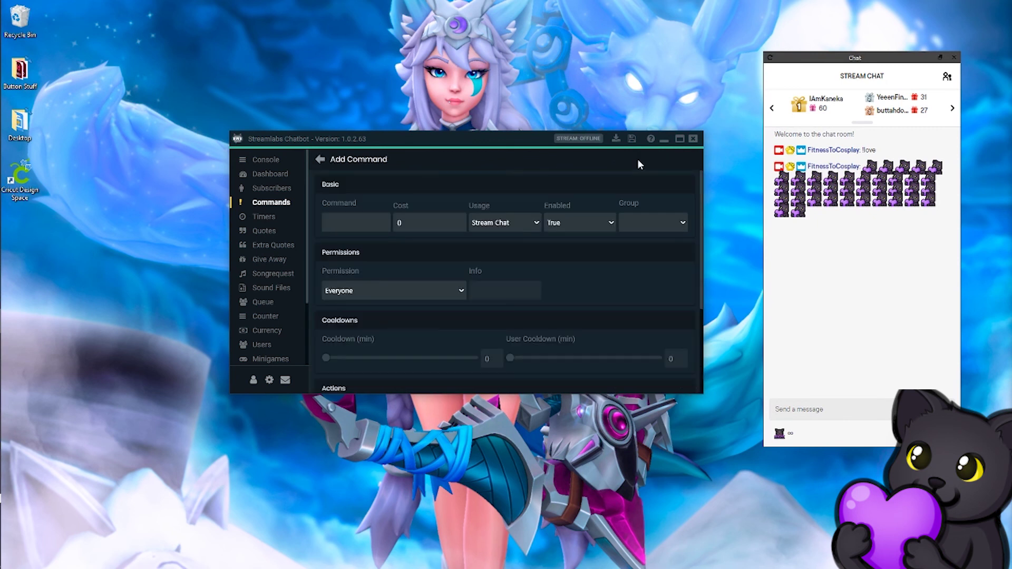
pyautogui.click(355, 227)
pyautogui.write('!~sleep')
pyautogui.press('BackSpace')
pyautogui.press('BackSpace')
pyautogui.press('BackSpace')
pyautogui.press('BackSpace')
pyautogui.press('BackSpace')
pyautogui.write('goodnight')
# Step: Set the response to 'Going to sleep. Everyone have a great night! fitnes6Sleep'
pyautogui.scroll(-3, 620, 261)
pyautogui.scroll(-2, 588, 276)
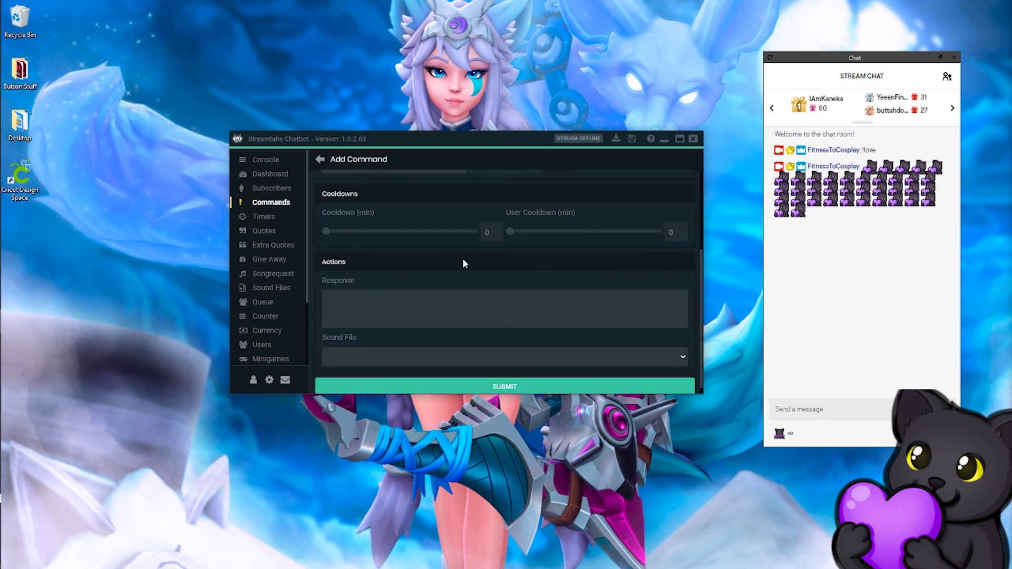
pyautogui.scroll(5, 515, 271)
pyautogui.scroll(-4, 521, 292)
pyautogui.click(374, 336)
pyautogui.scroll(-1, 487, 311)
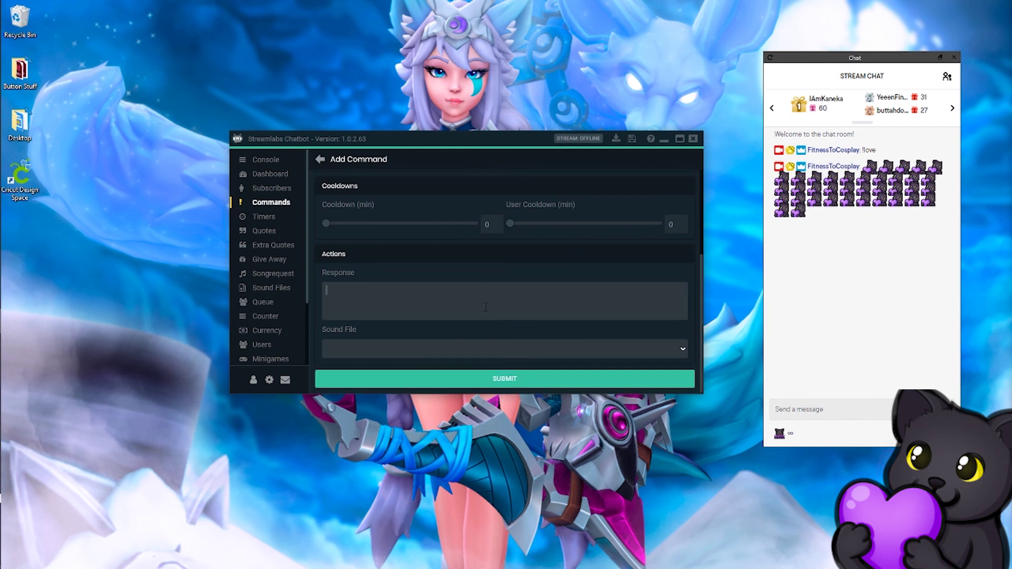
pyautogui.write('Going to sleep. Everyone have a great night!')
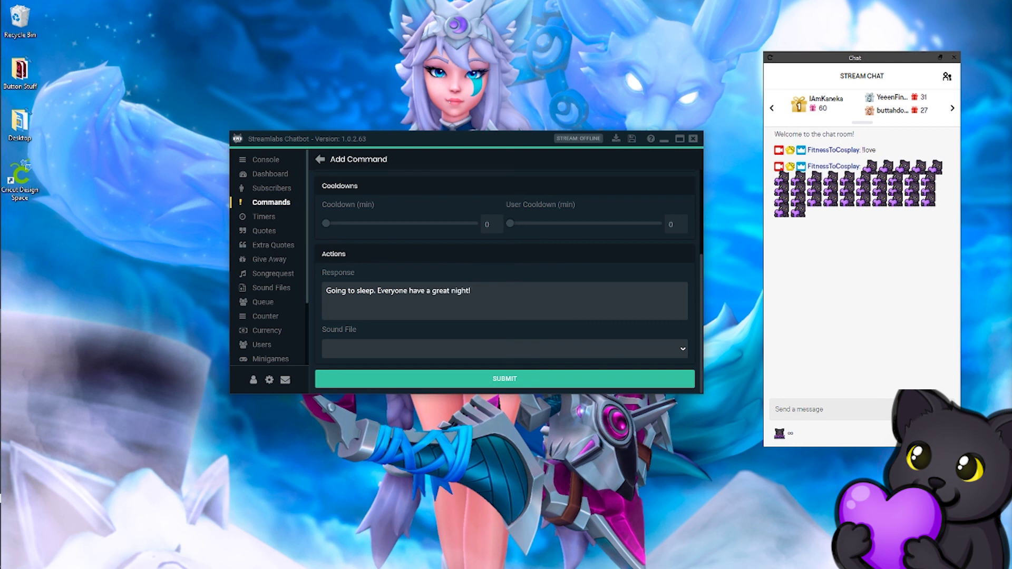
pyautogui.write(' Fit')
pyautogui.moveTo(810, 199)
pyautogui.press('BackSpace')
pyautogui.press('BackSpace')
pyautogui.press('BackSpace')
pyautogui.write('fitnes6Sleep')
# Step: Leave the Sound File empty, closing the sound list without choosing a file
pyautogui.click(346, 349)
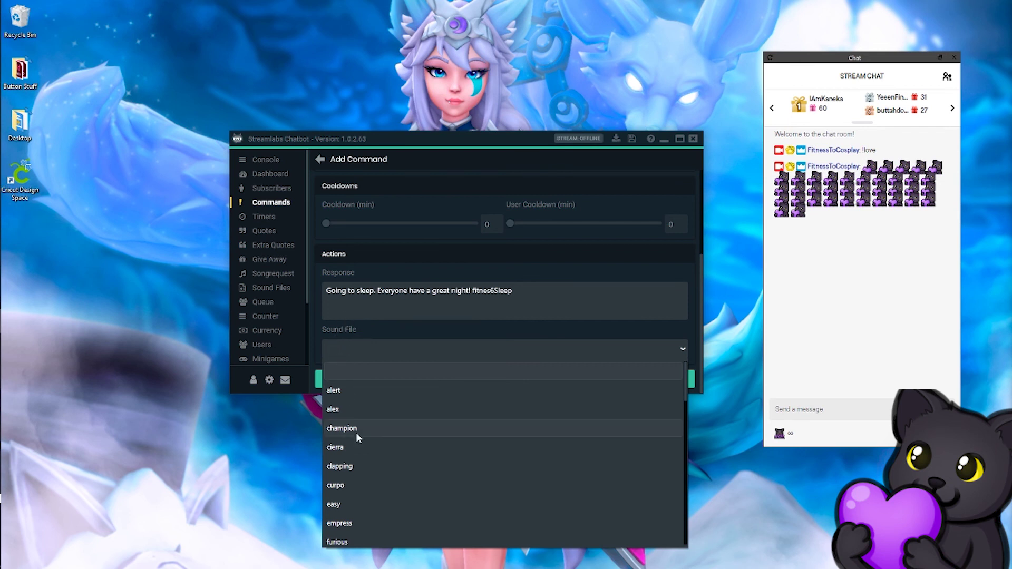
pyautogui.scroll(-10, 359, 440)
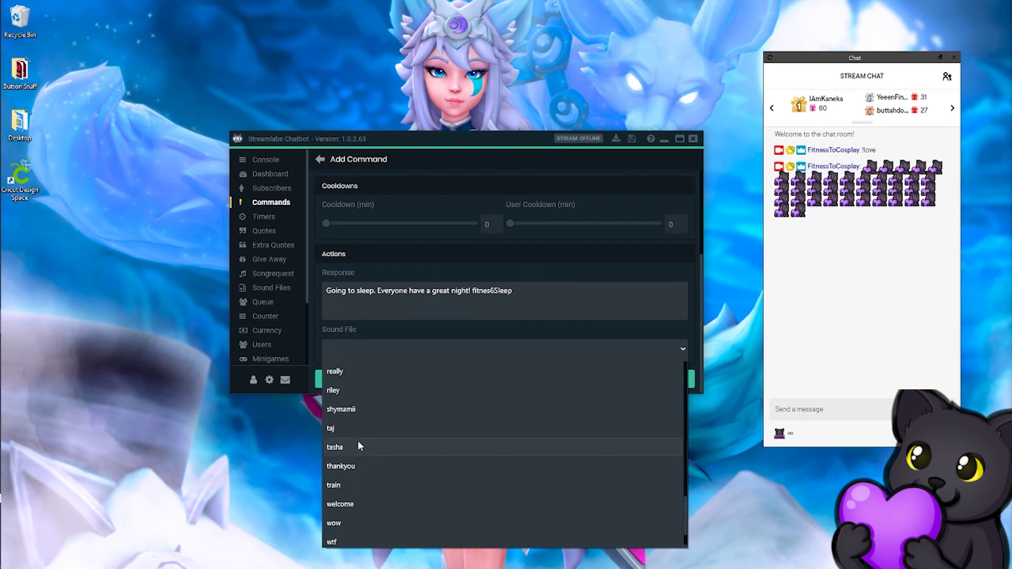
pyautogui.scroll(10, 365, 450)
pyautogui.click(361, 360)
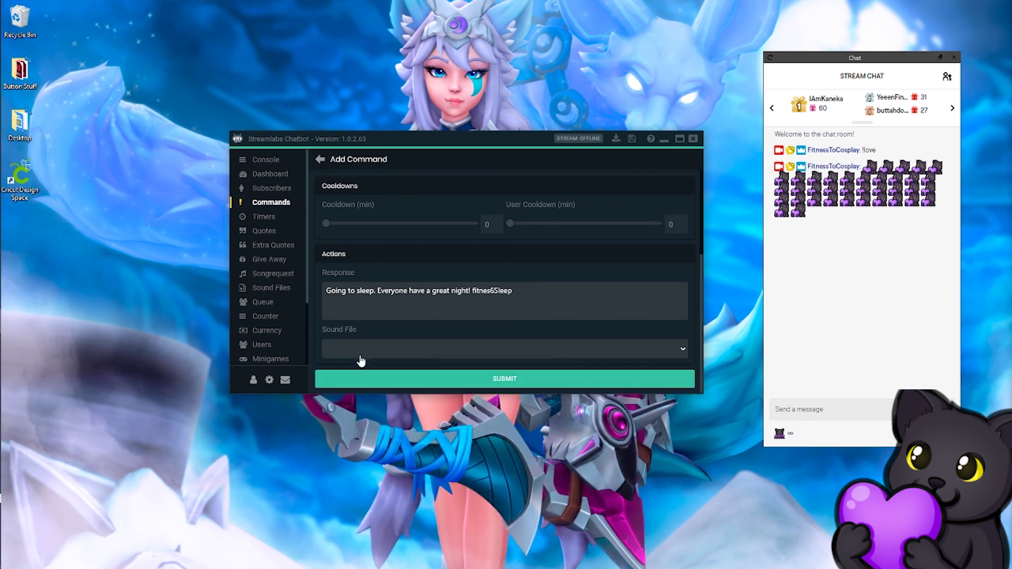
# Step: Submit the !goodnight command and test it by sending !goodnight in stream chat
pyautogui.click(467, 383)
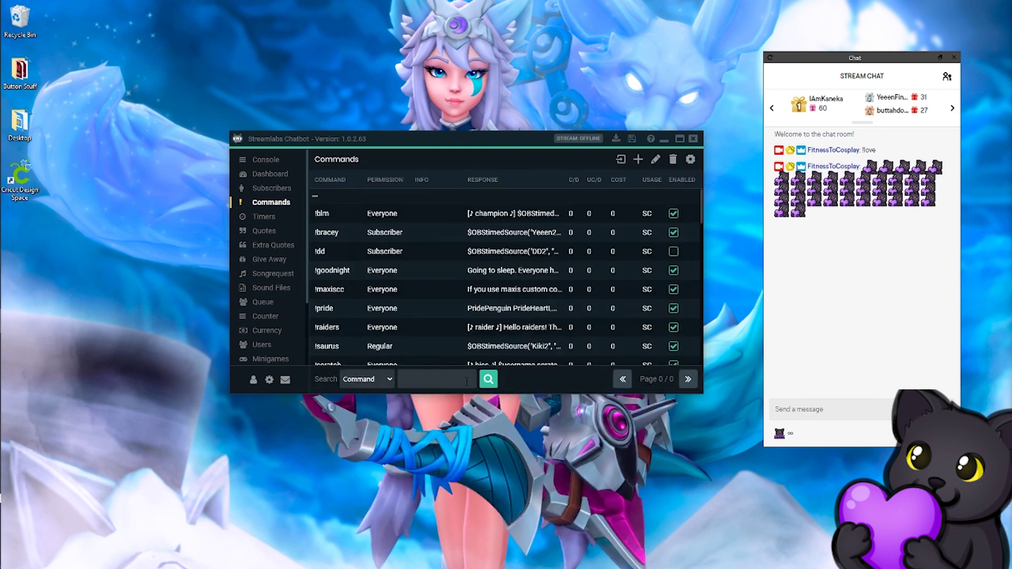
pyautogui.scroll(-2, 415, 323)
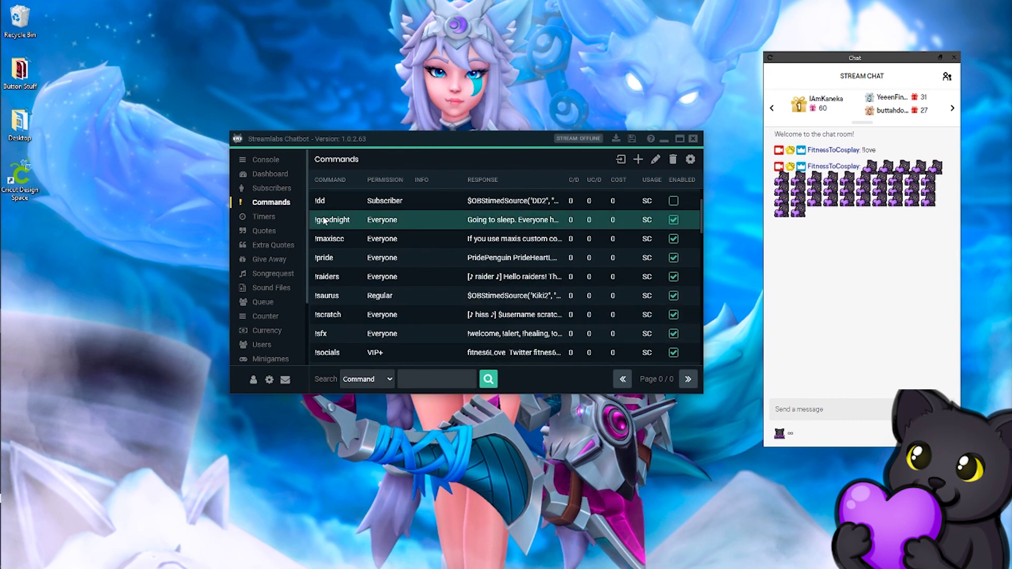
pyautogui.click(793, 407)
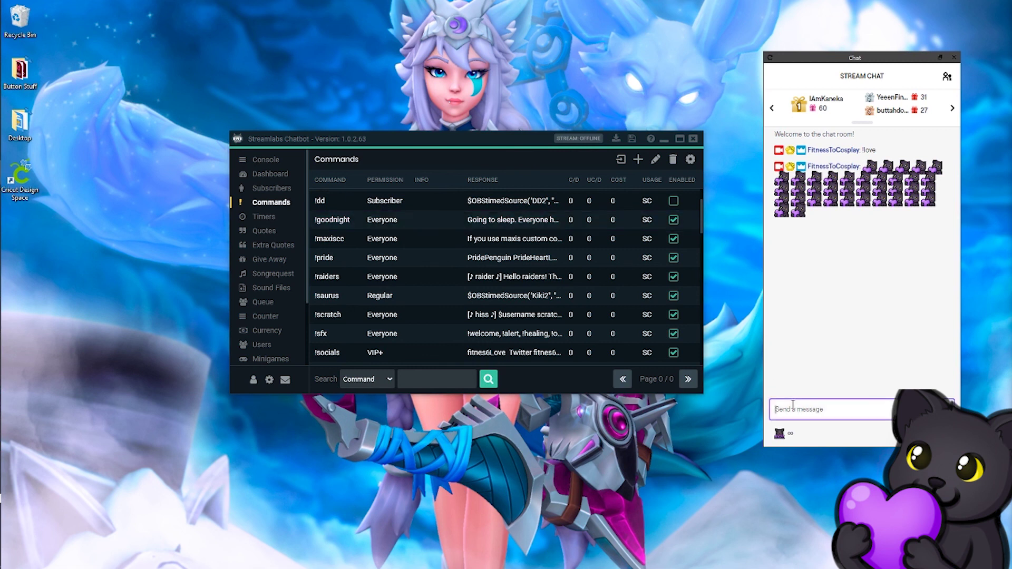
pyautogui.write('!goodnight')
pyautogui.press('Return')
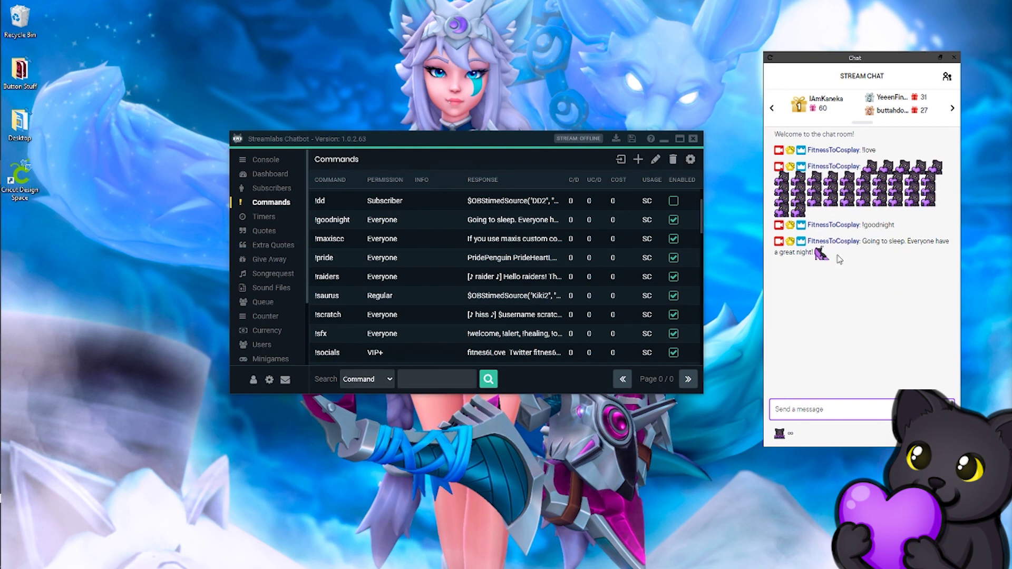
pyautogui.moveTo(819, 256)
# Step: Select the raffle timer on the Timers page and scroll down the sidebar
pyautogui.click(254, 220)
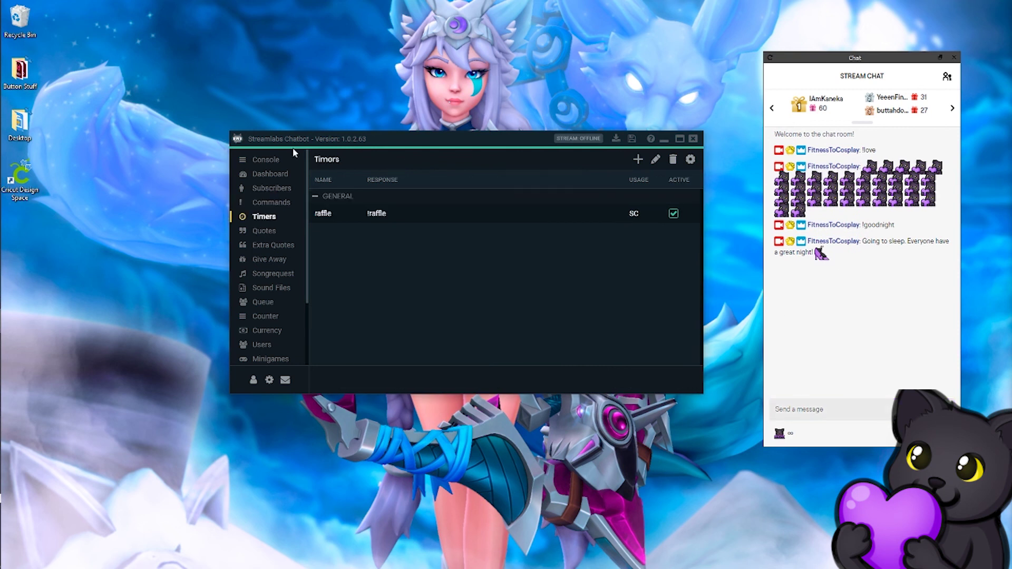
pyautogui.click(355, 213)
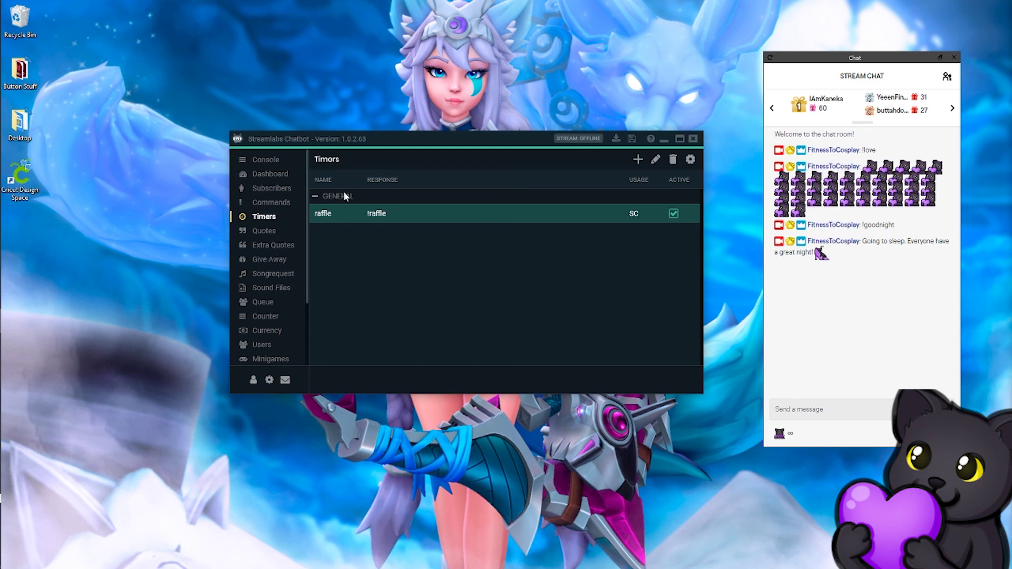
pyautogui.scroll(-1, 288, 209)
# Step: Reset the giveaway on the Give Away page, confirming Yes to clear all entrants
pyautogui.click(271, 235)
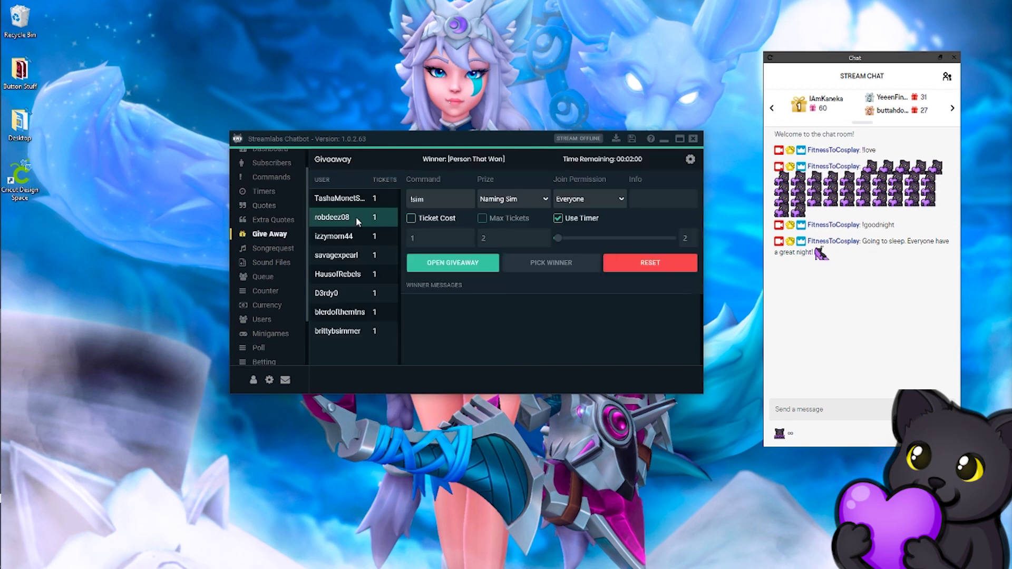
pyautogui.click(636, 261)
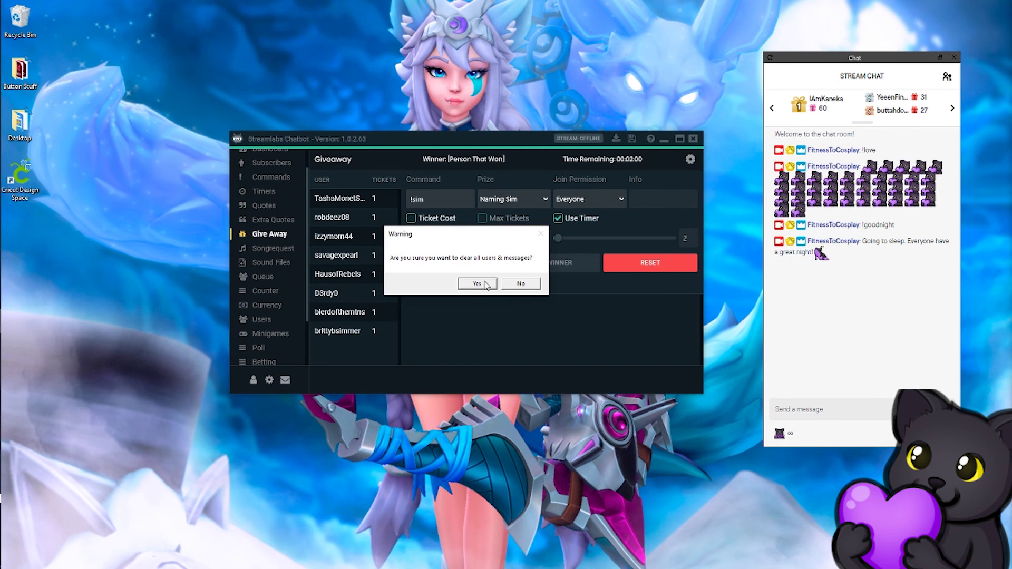
pyautogui.click(482, 284)
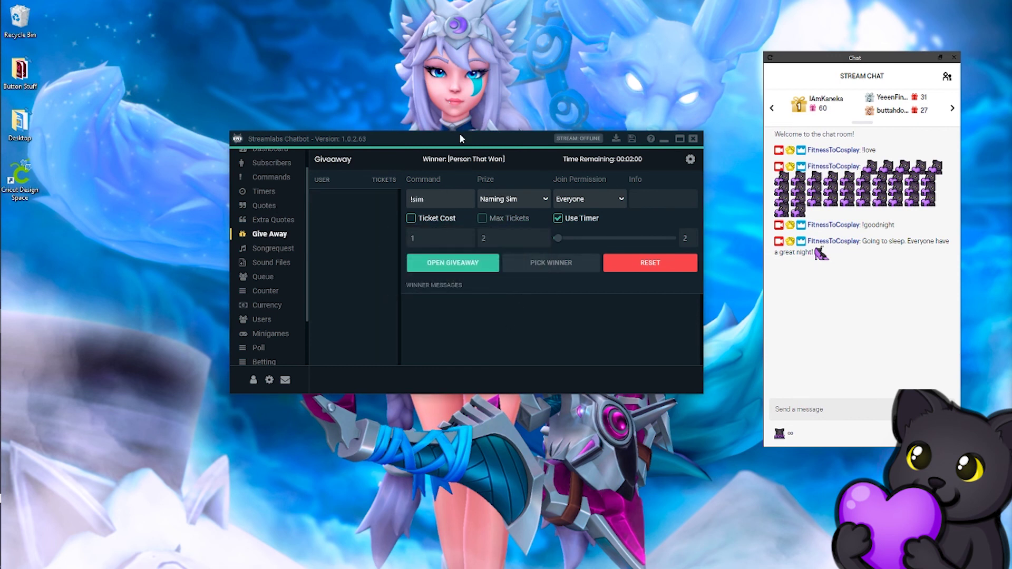
pyautogui.moveTo(449, 141); pyautogui.dragTo(410, 142)
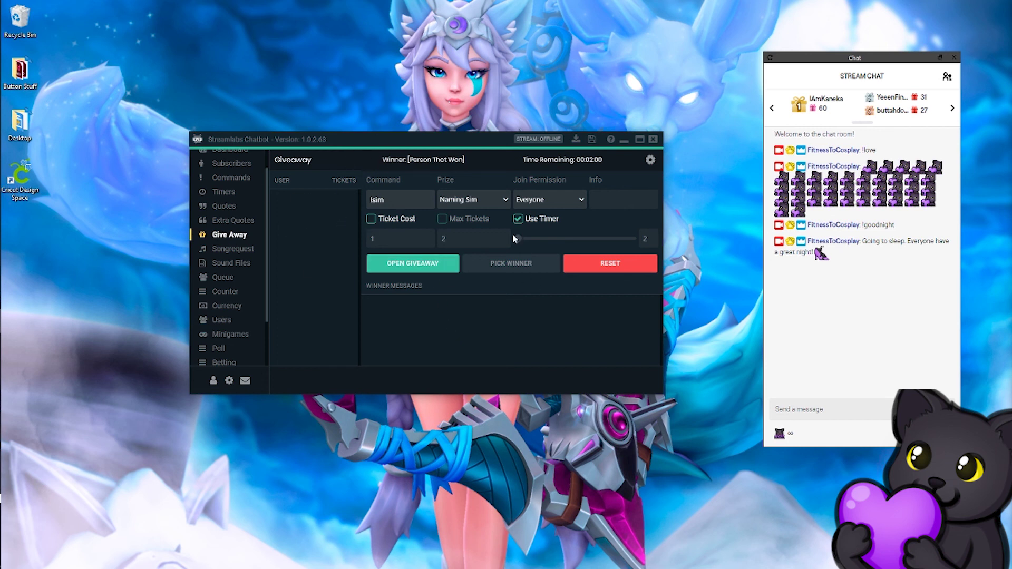
pyautogui.moveTo(458, 141); pyautogui.dragTo(450, 162)
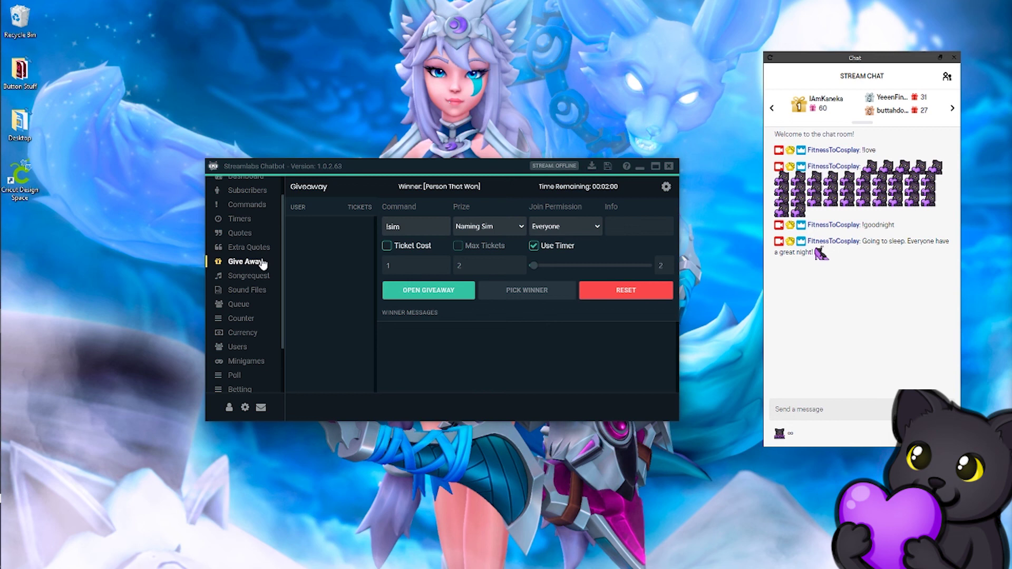
pyautogui.click(258, 293)
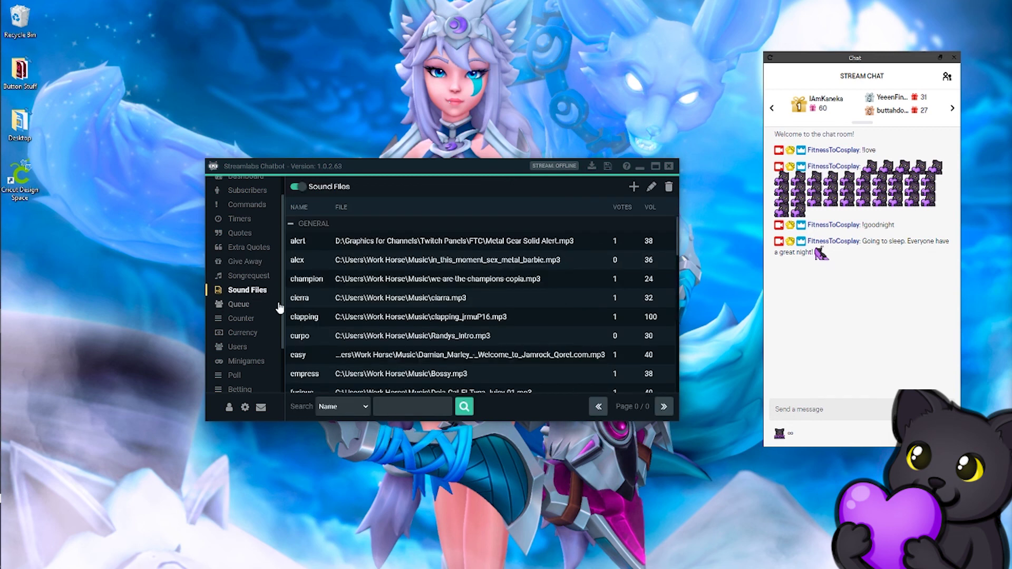
pyautogui.click(258, 280)
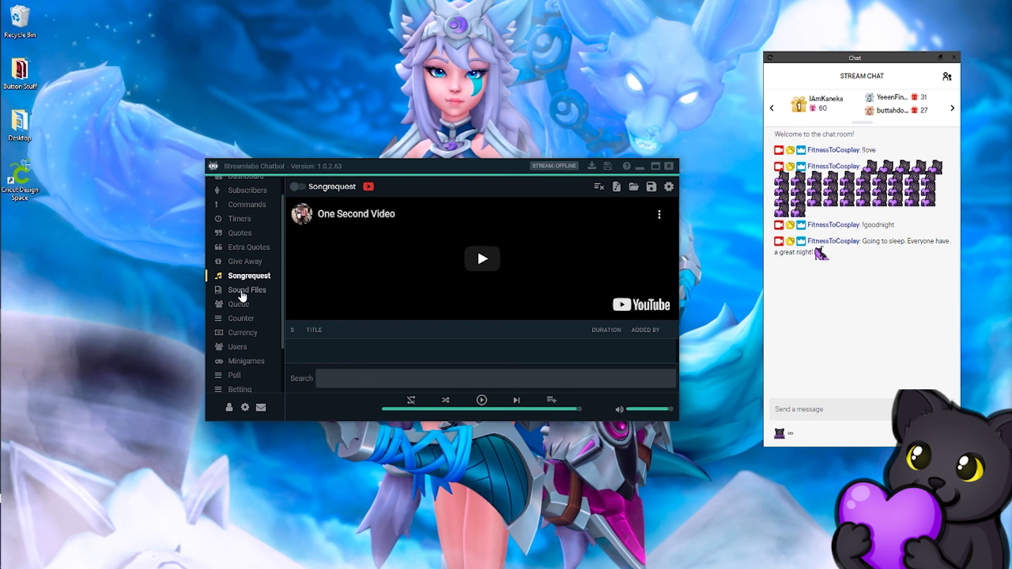
pyautogui.click(243, 292)
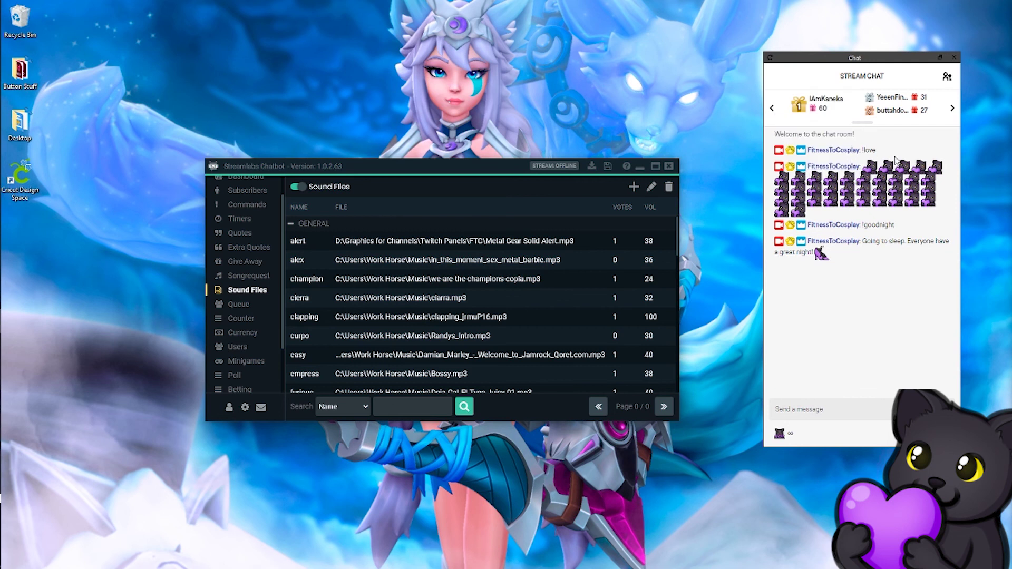
pyautogui.moveTo(896, 164)
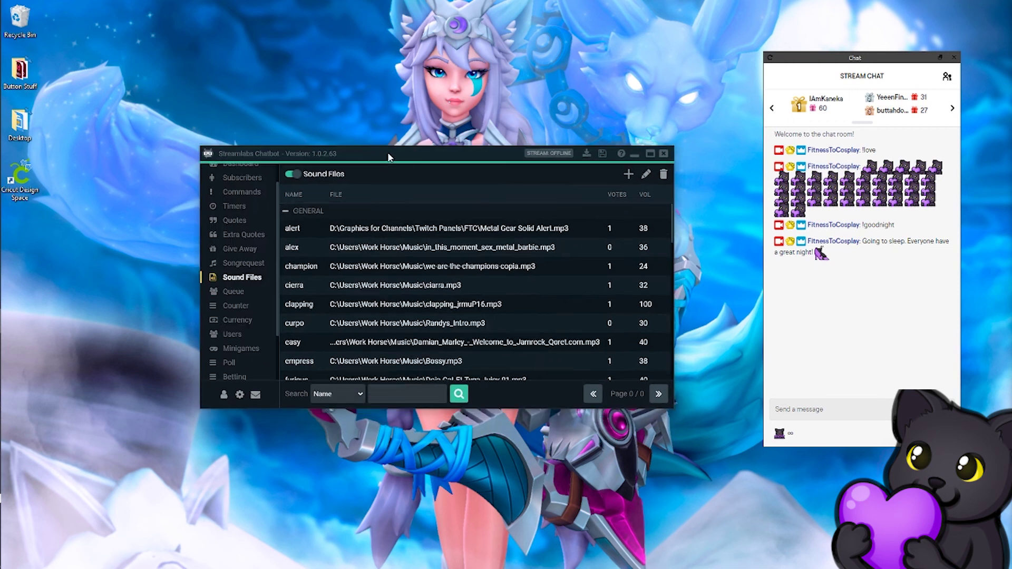
pyautogui.scroll(-2, 443, 325)
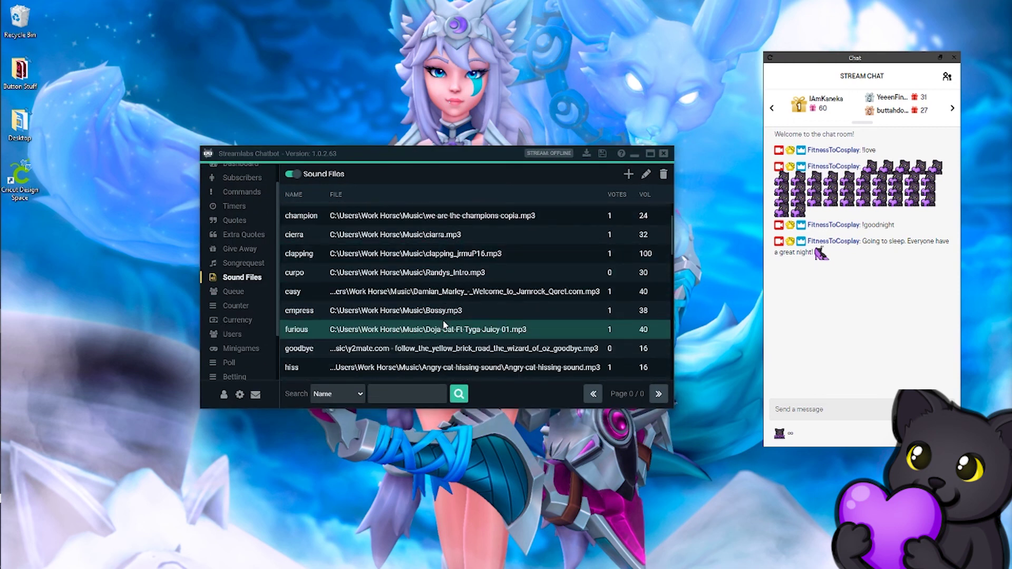
pyautogui.scroll(-5, 444, 325)
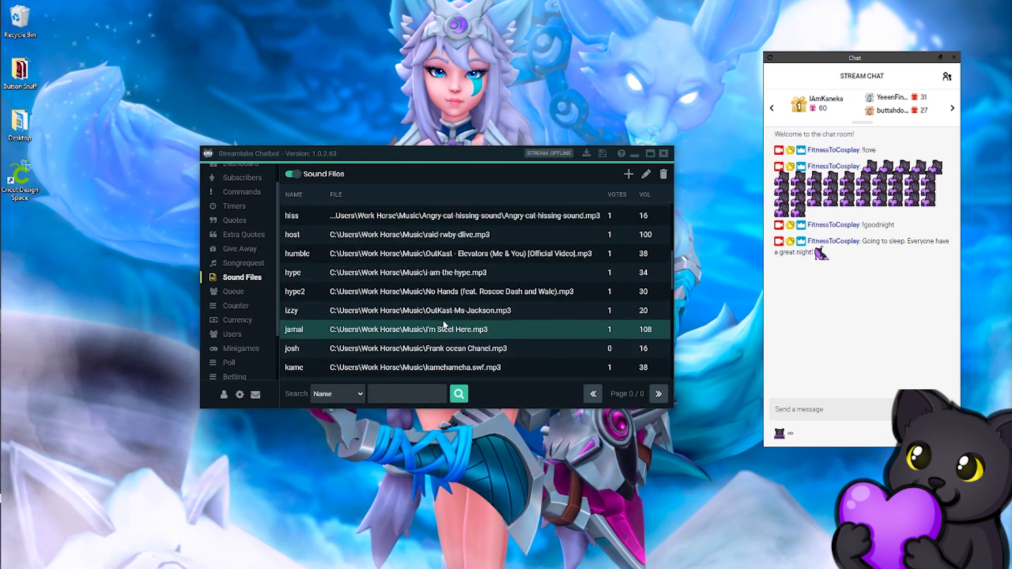
pyautogui.scroll(-2, 444, 325)
pyautogui.scroll(7, 443, 322)
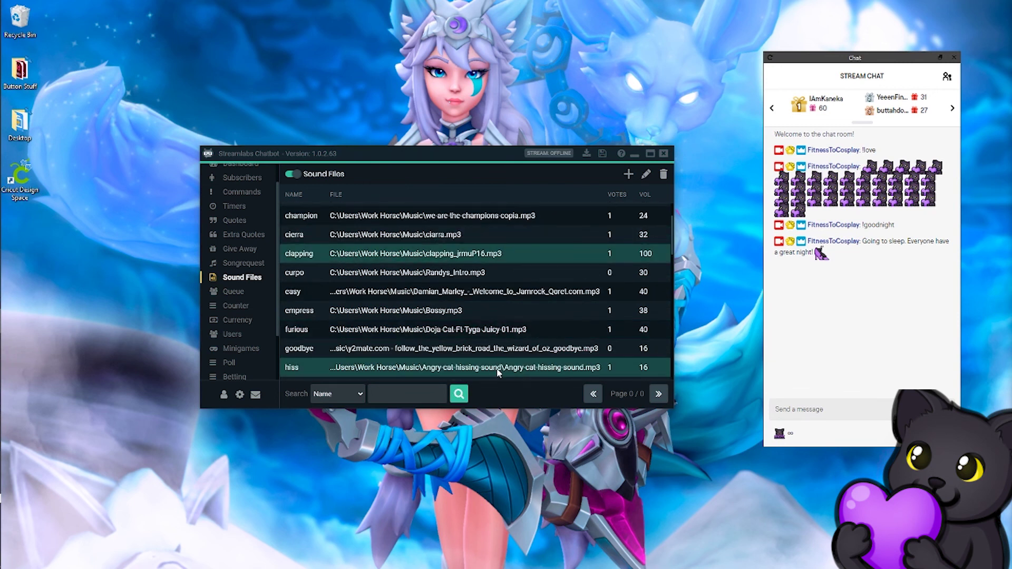
pyautogui.click(628, 175)
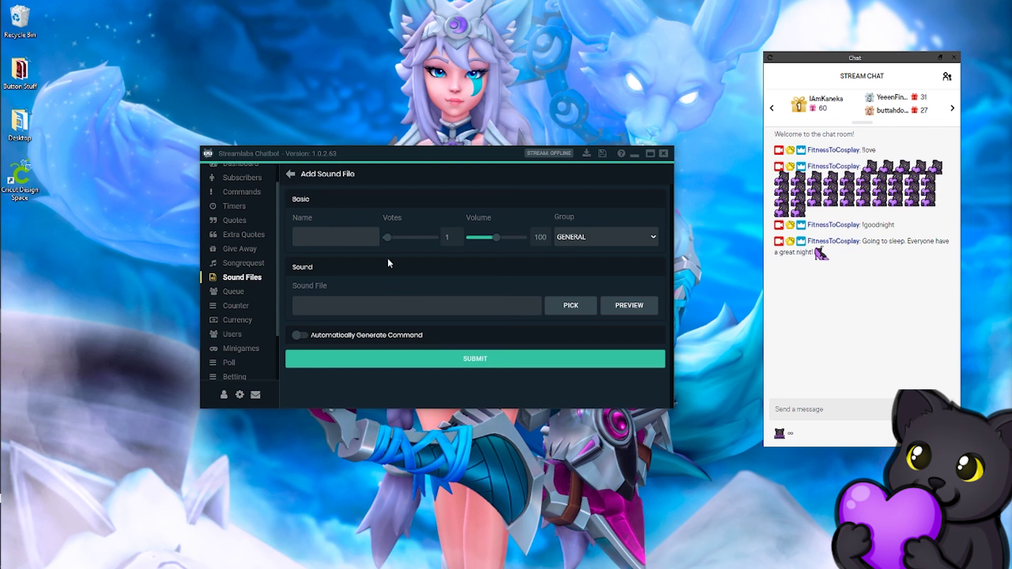
pyautogui.click(291, 174)
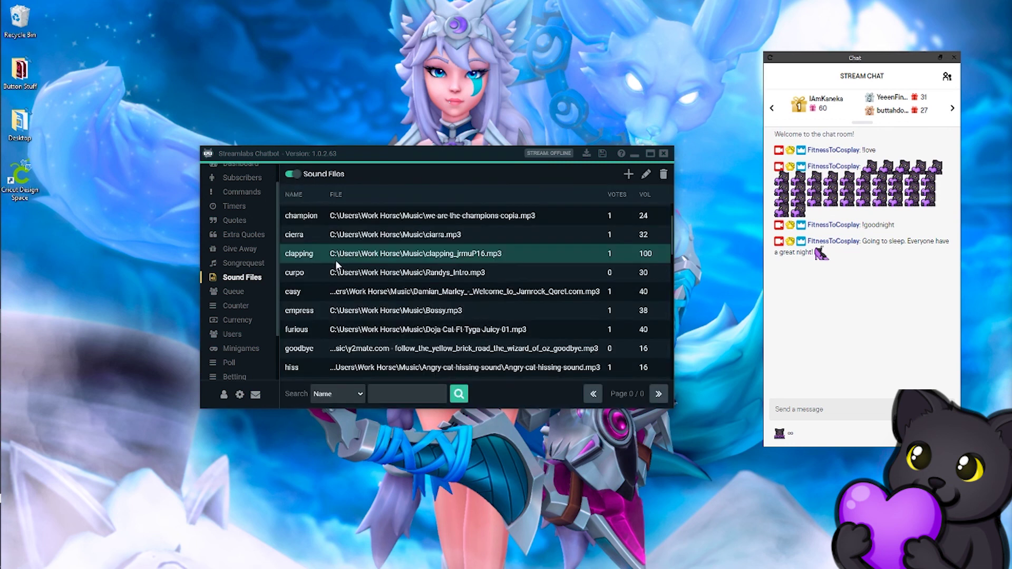
# Step: Edit the clapping sound and pick clapping_jrmuP16.mp3 from This PC > Music as its file
pyautogui.click(645, 175)
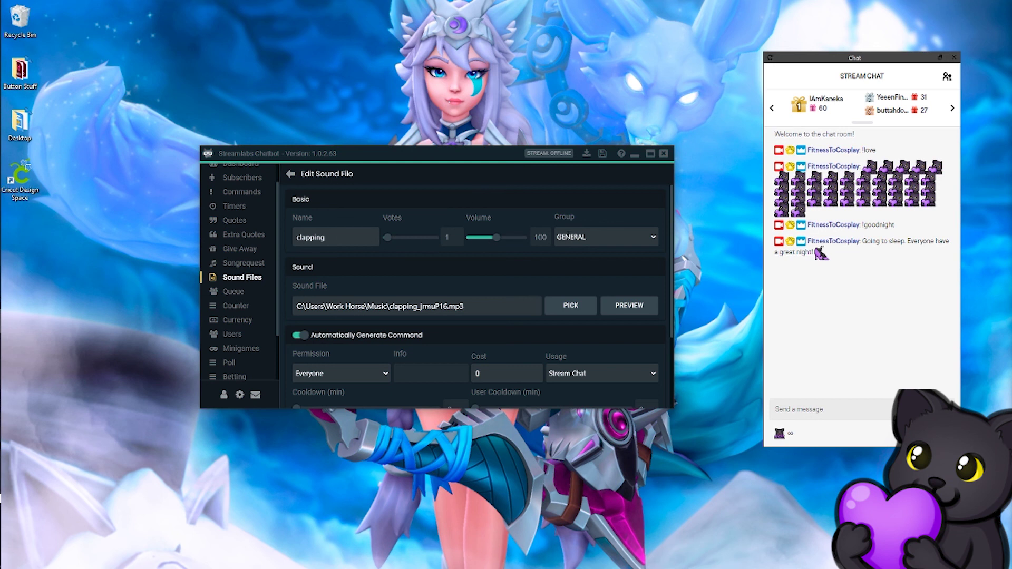
pyautogui.scroll(-1, 577, 220)
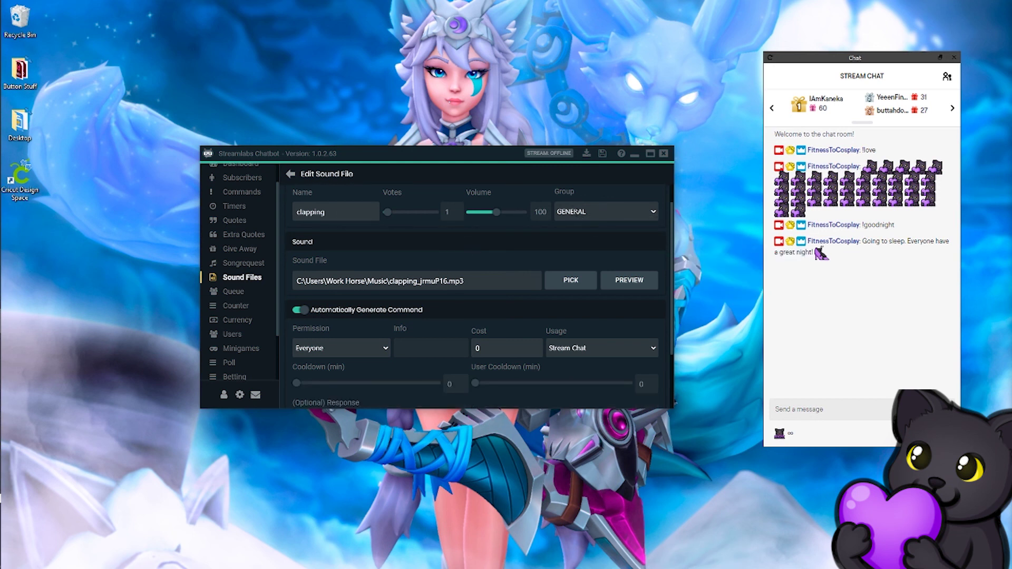
pyautogui.scroll(-1, 490, 238)
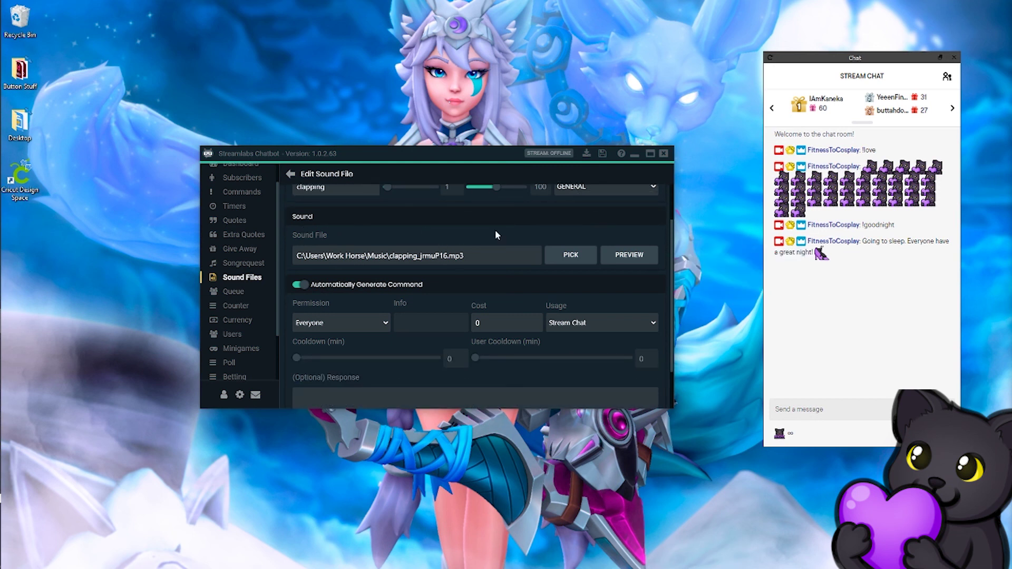
pyautogui.click(573, 255)
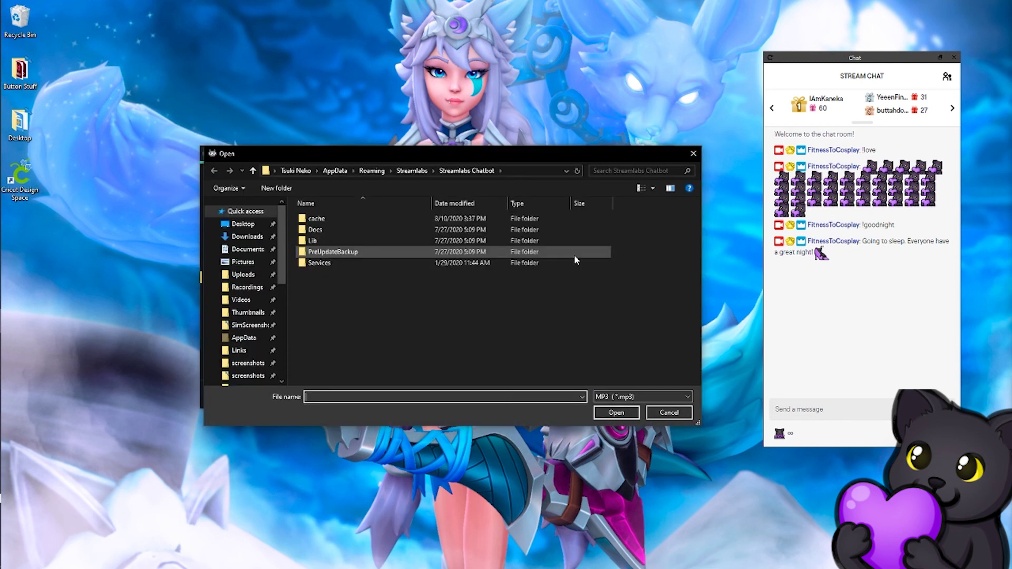
pyautogui.scroll(-3, 271, 274)
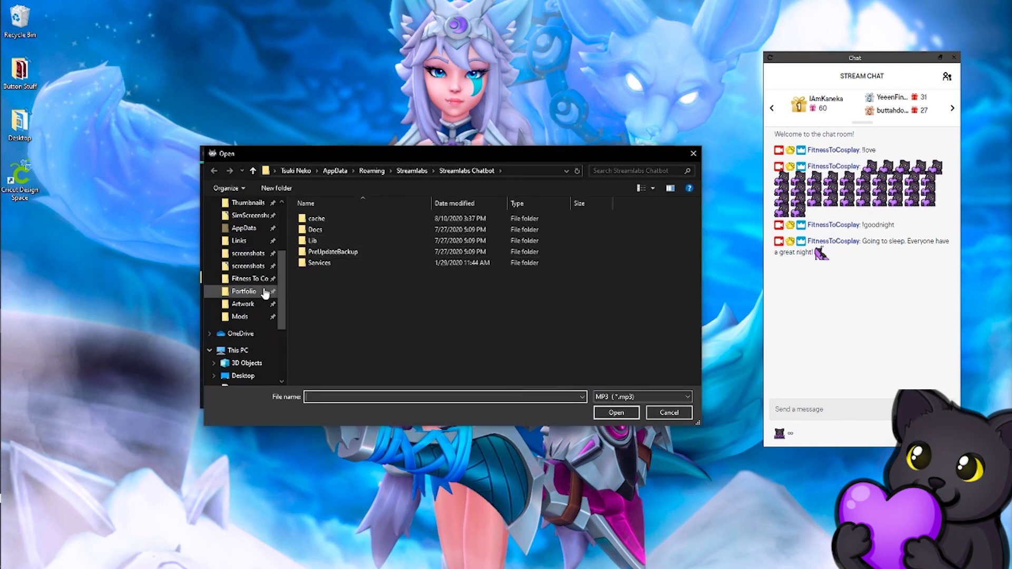
pyautogui.scroll(-2, 265, 294)
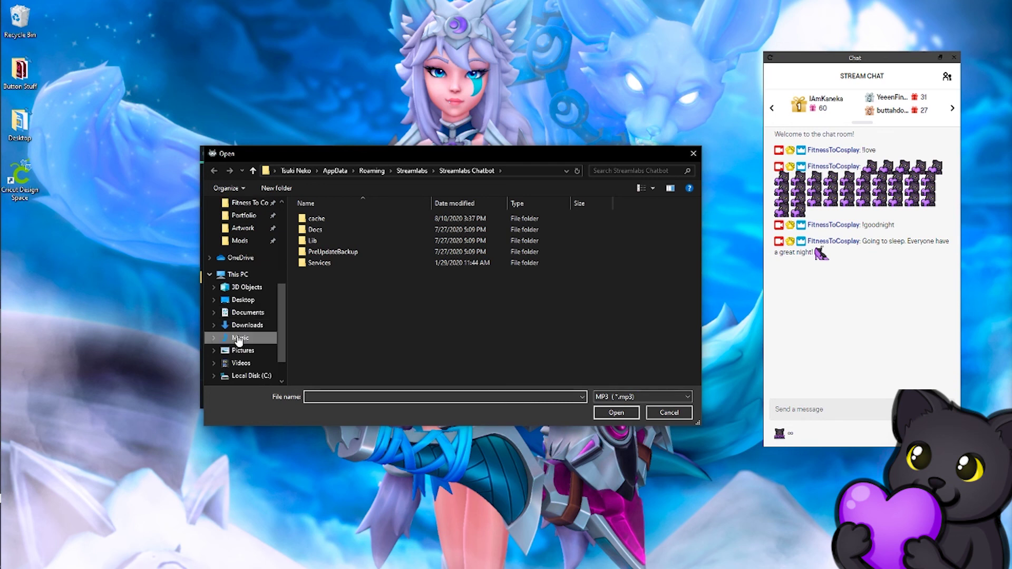
pyautogui.click(239, 338)
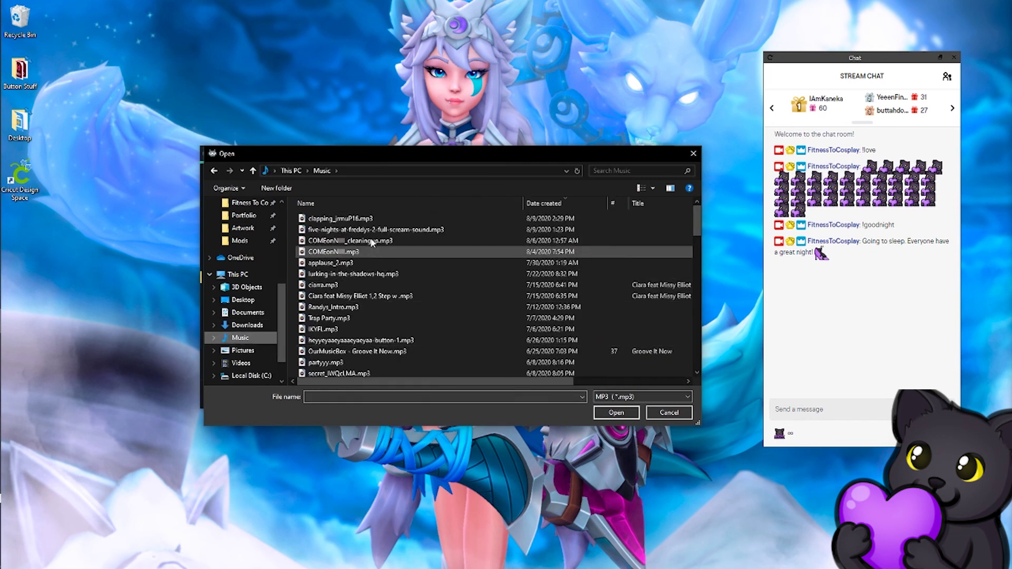
pyautogui.click(354, 219)
pyautogui.click(616, 412)
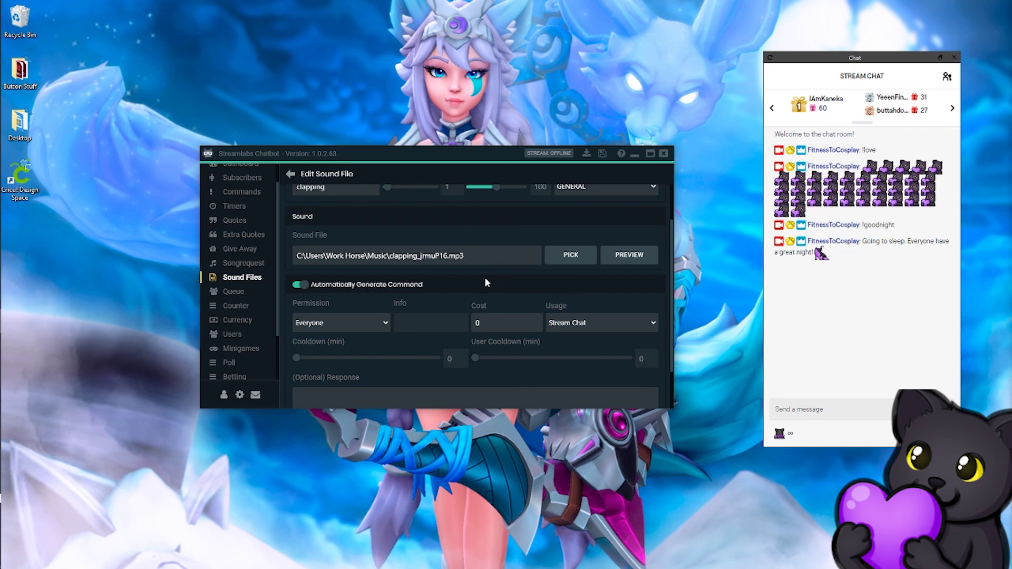
# Step: Toggle Automatically Generate Command off and back on, and move the cooldown from 1 back to 0
pyautogui.scroll(-1, 485, 277)
pyautogui.scroll(2, 546, 273)
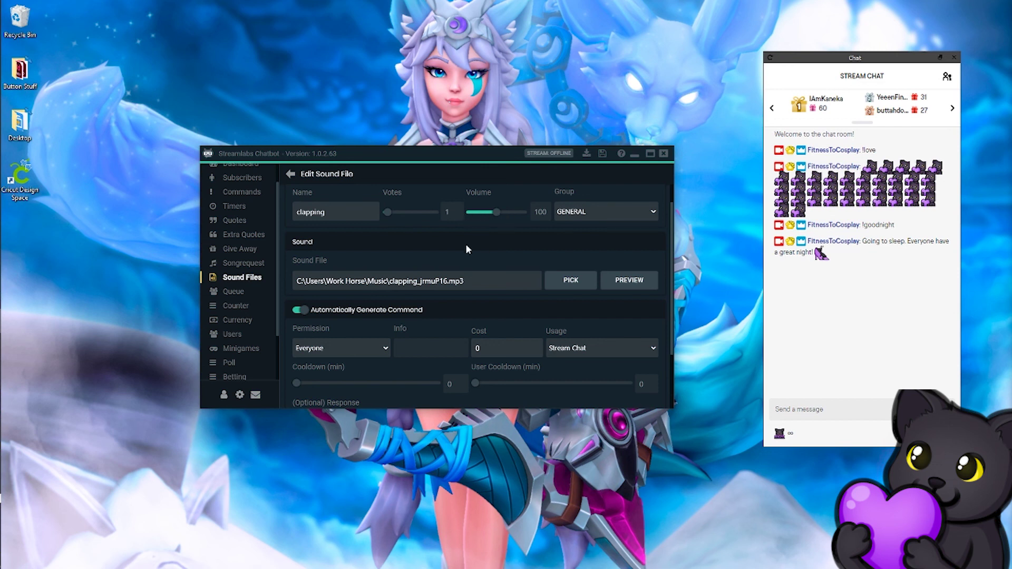
pyautogui.scroll(-3, 464, 244)
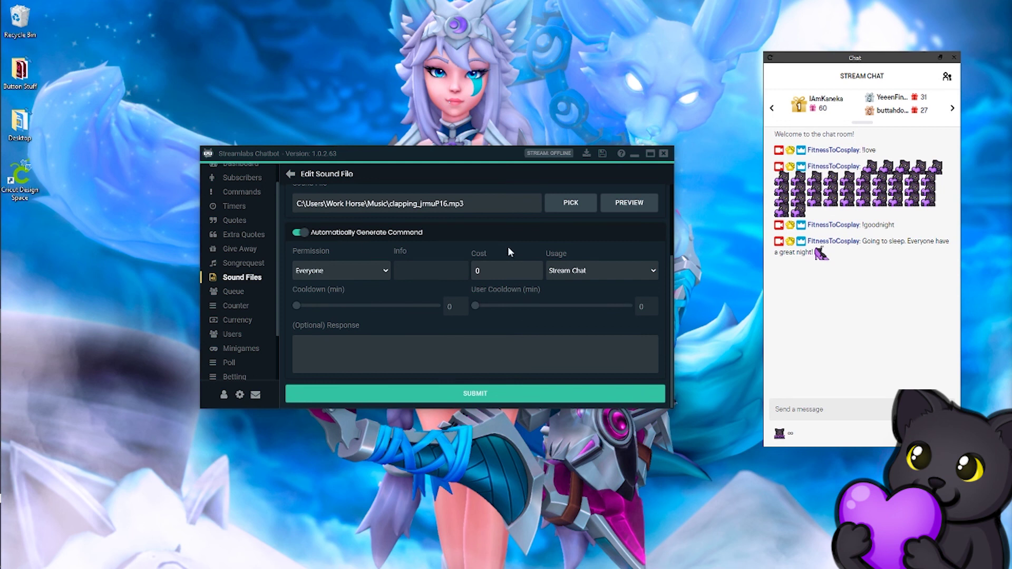
pyautogui.click(300, 233)
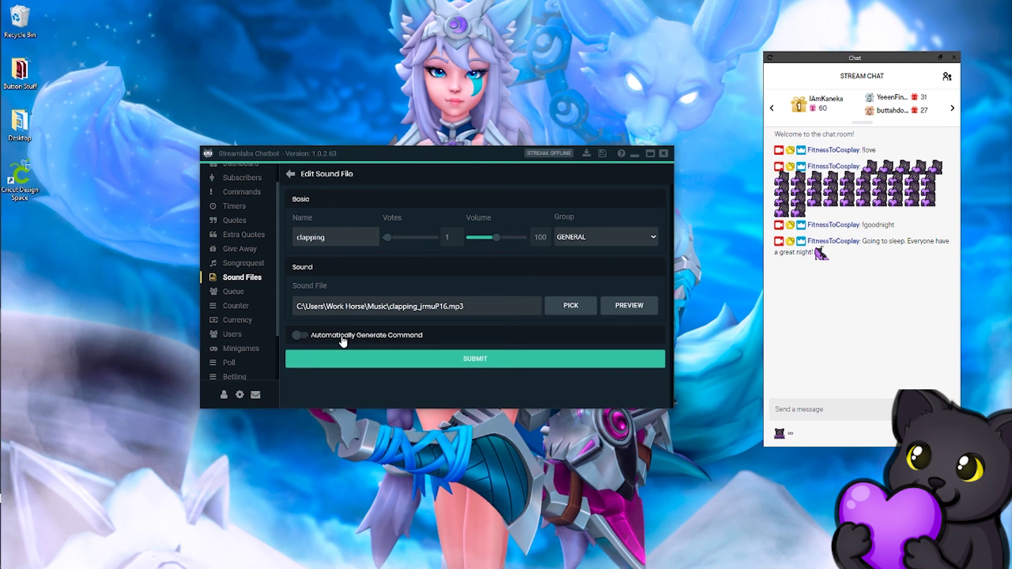
pyautogui.click(299, 338)
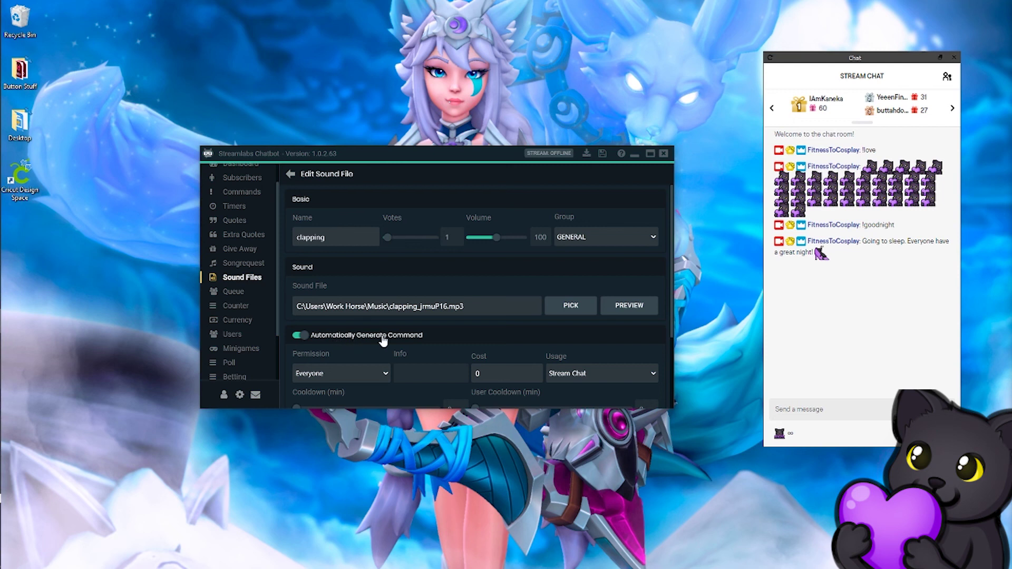
pyautogui.scroll(-3, 379, 327)
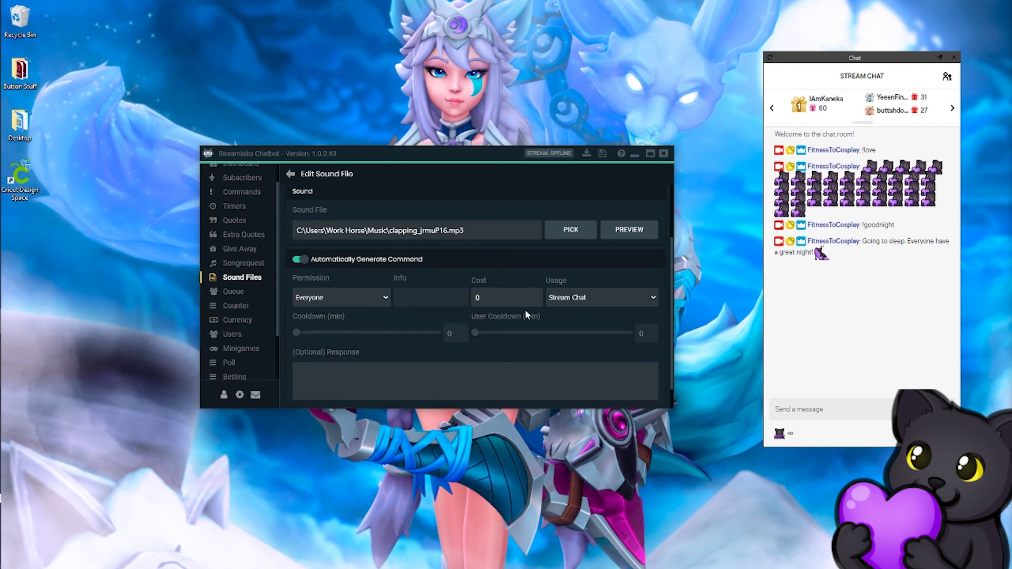
pyautogui.scroll(-1, 299, 304)
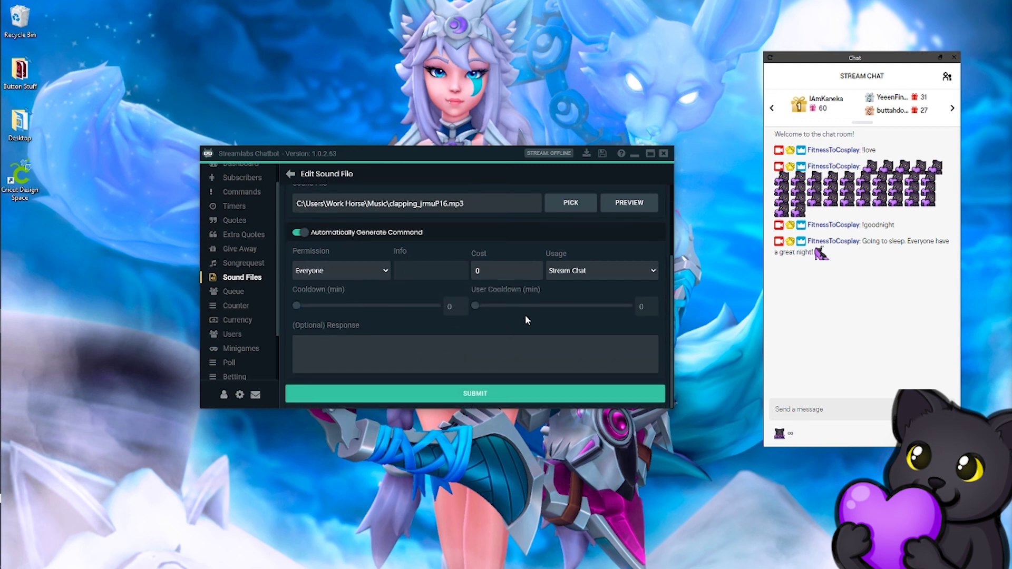
pyautogui.click(300, 308)
pyautogui.moveTo(289, 306); pyautogui.dragTo(260, 312)
# Step: Submit the clapping sound edits and send the clapping command (typed !calapping) in stream chat
pyautogui.click(422, 396)
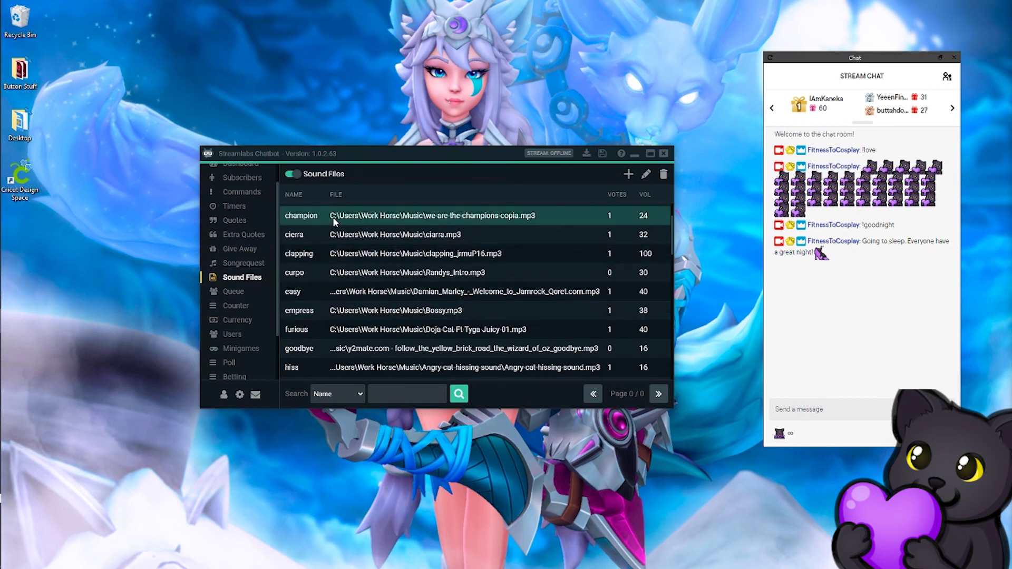
pyautogui.click(836, 402)
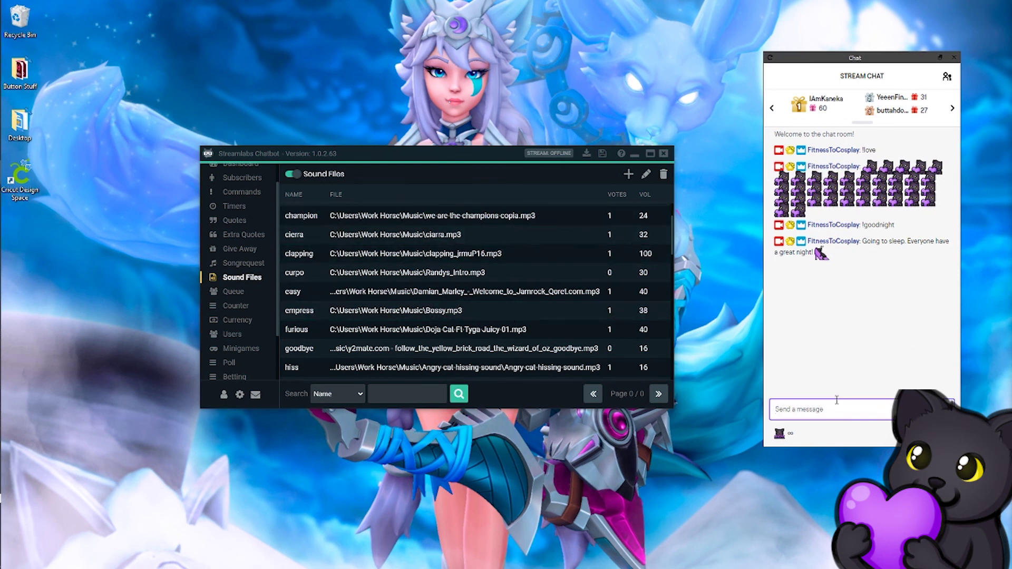
pyautogui.write('!ca')
pyautogui.write('lapping')
pyautogui.press('Return')
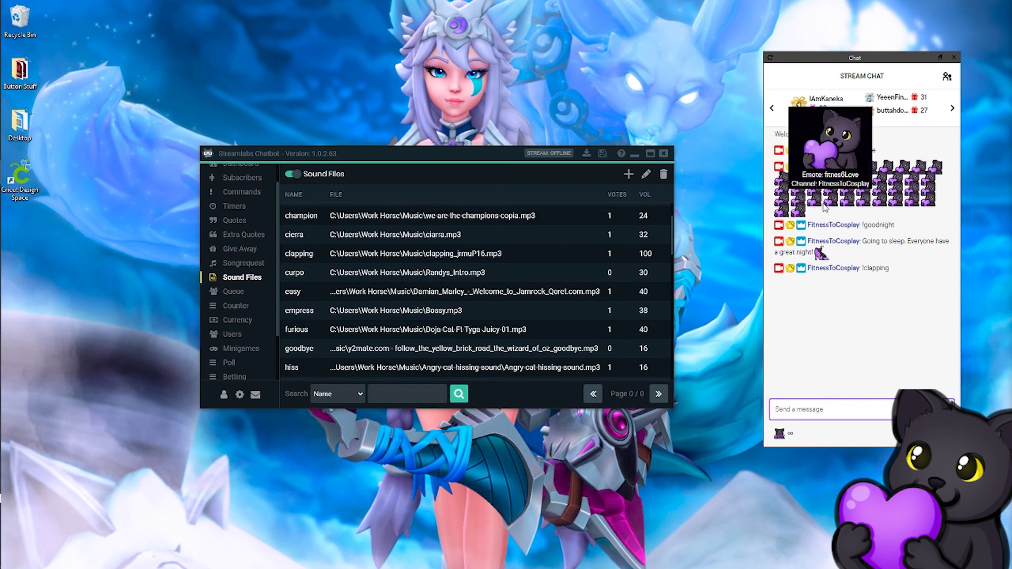
pyautogui.moveTo(863, 182)
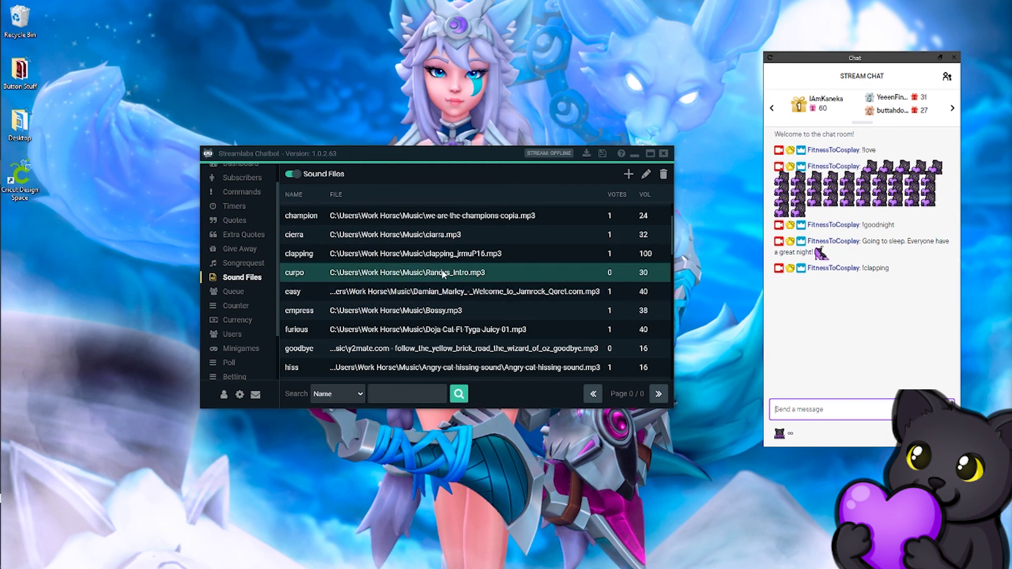
# Step: Scroll through the Sound Files list to the welcome sound
pyautogui.moveTo(489, 153); pyautogui.dragTo(470, 93)
pyautogui.scroll(-1, 471, 220)
pyautogui.scroll(-9, 470, 220)
pyautogui.scroll(-1, 442, 236)
pyautogui.scroll(-2, 442, 236)
pyautogui.scroll(3, 425, 251)
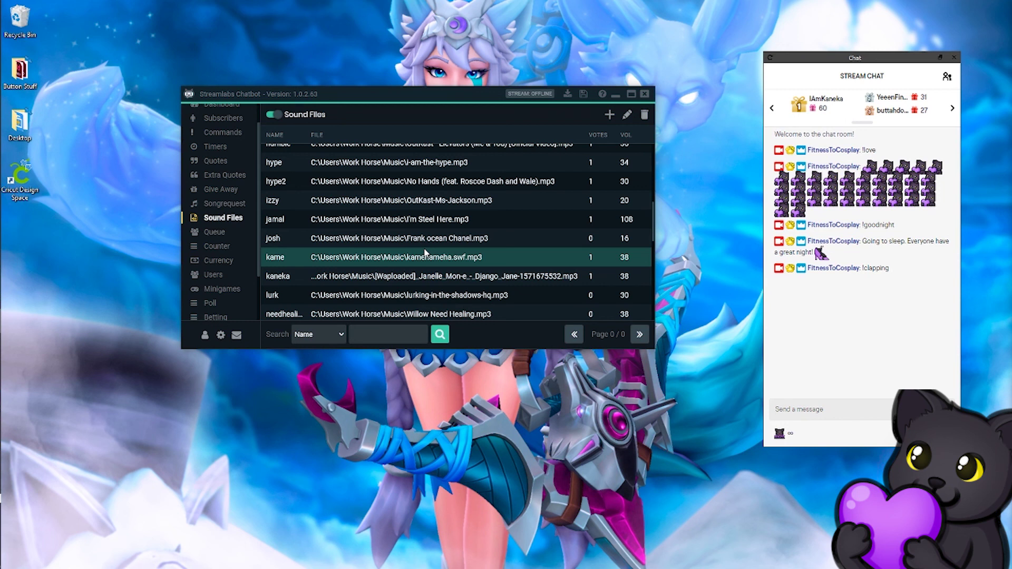
pyautogui.scroll(-4, 430, 242)
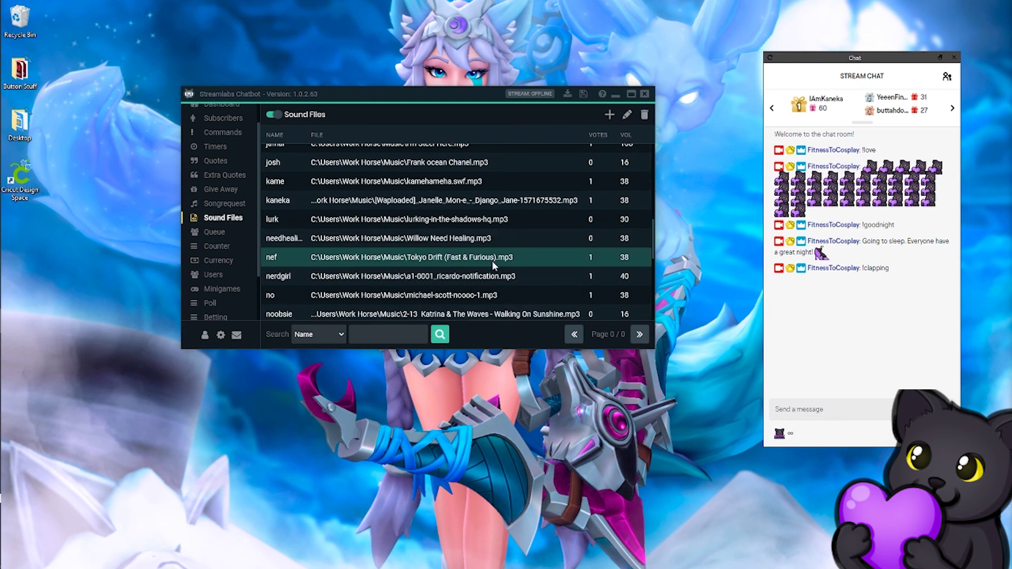
pyautogui.scroll(-3, 511, 264)
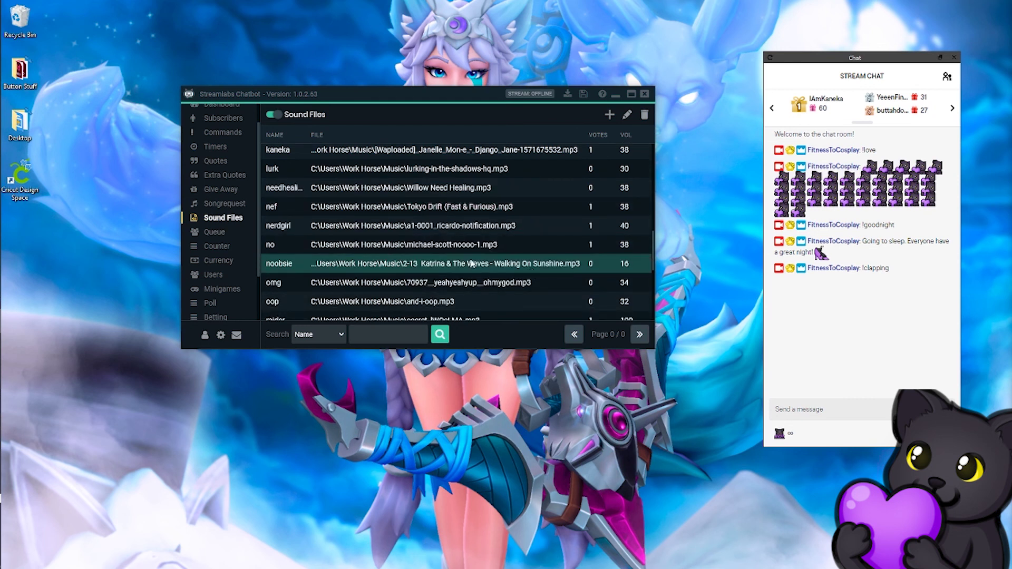
pyautogui.scroll(5, 472, 264)
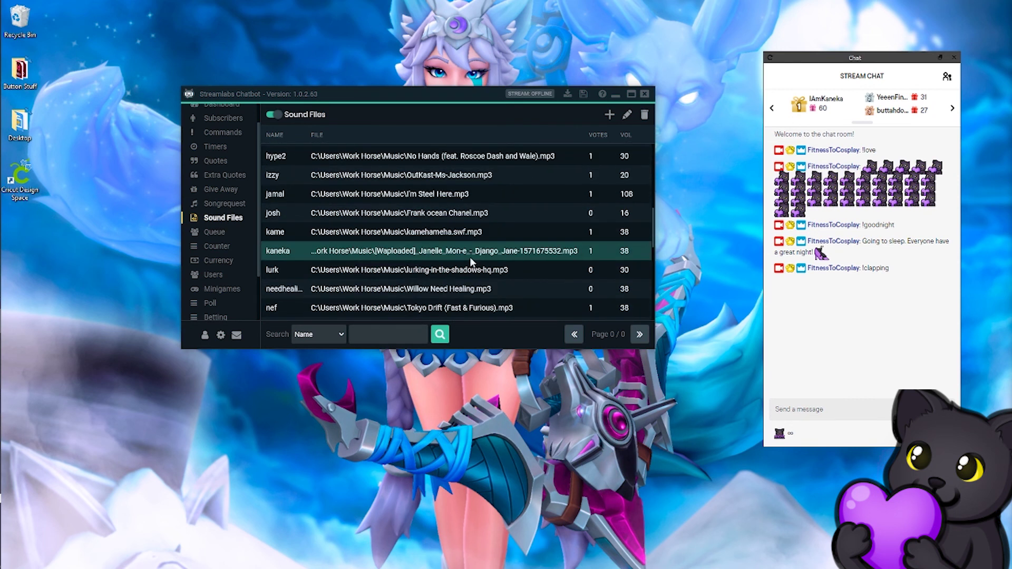
pyautogui.scroll(-4, 469, 257)
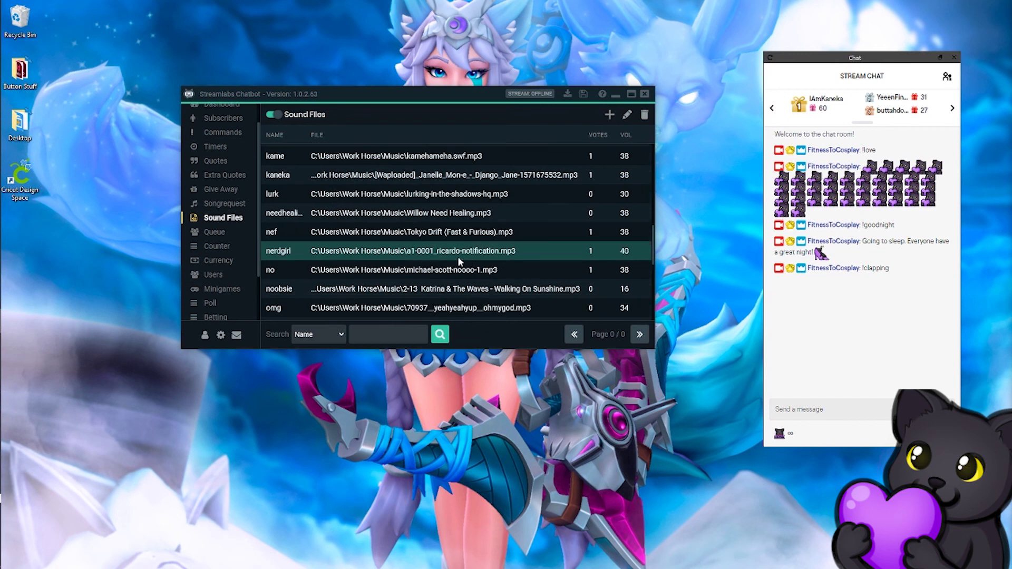
pyautogui.scroll(-1, 440, 258)
pyautogui.scroll(-4, 440, 258)
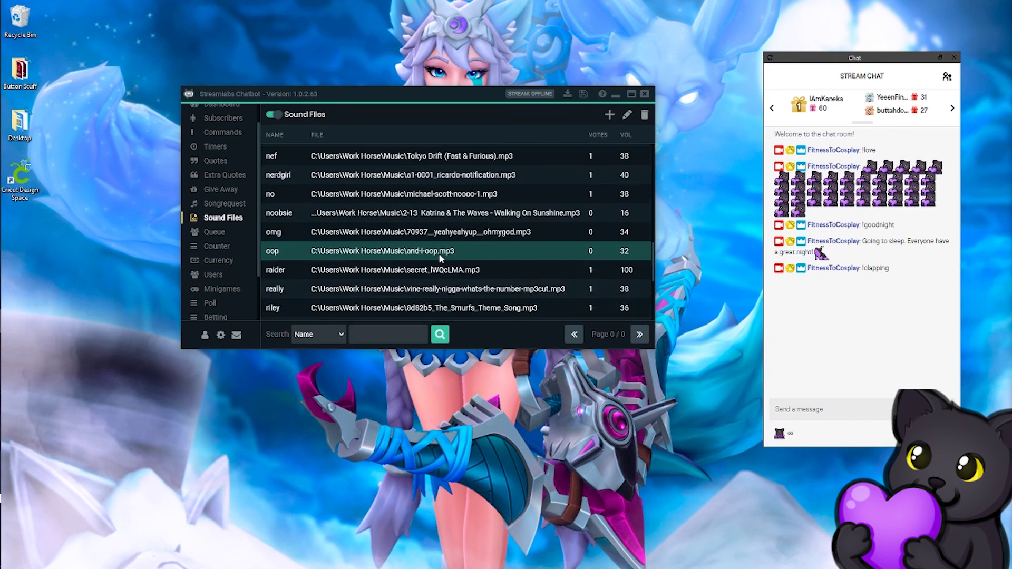
pyautogui.scroll(-1, 440, 258)
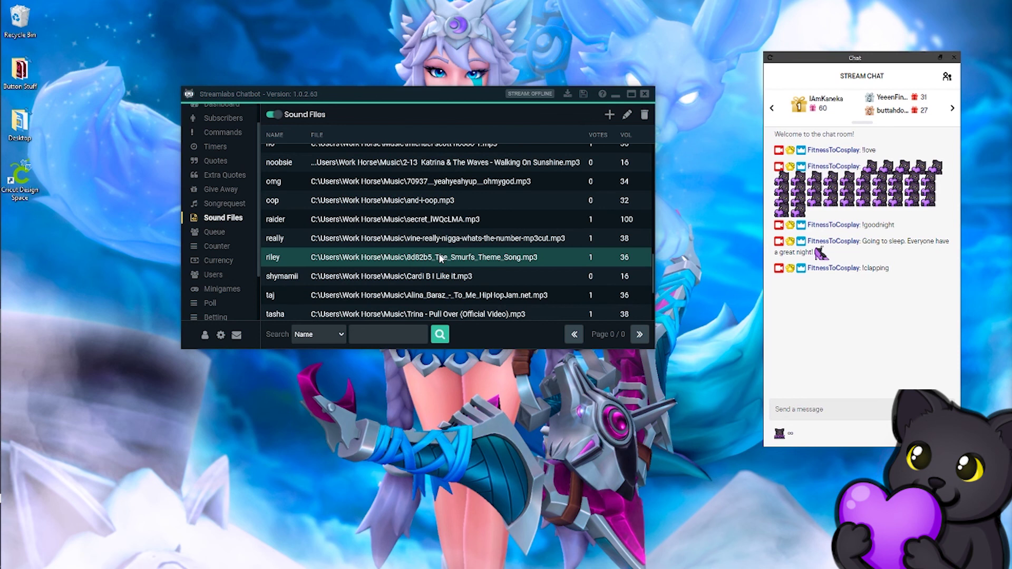
pyautogui.scroll(-4, 440, 259)
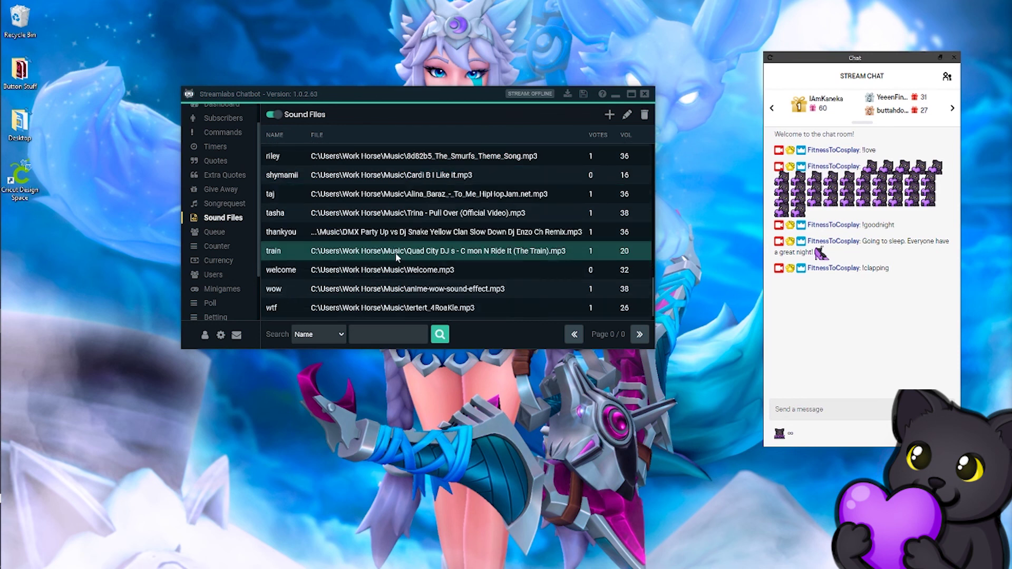
pyautogui.scroll(-1, 396, 257)
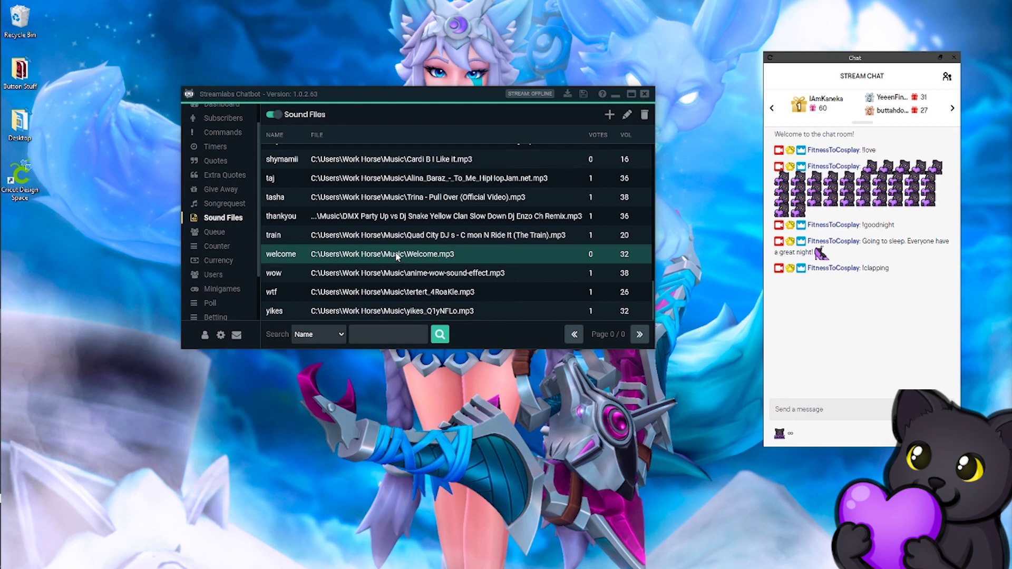
# Step: Send !welcome in stream chat to play the welcome sound
pyautogui.click(826, 413)
pyautogui.write('!w')
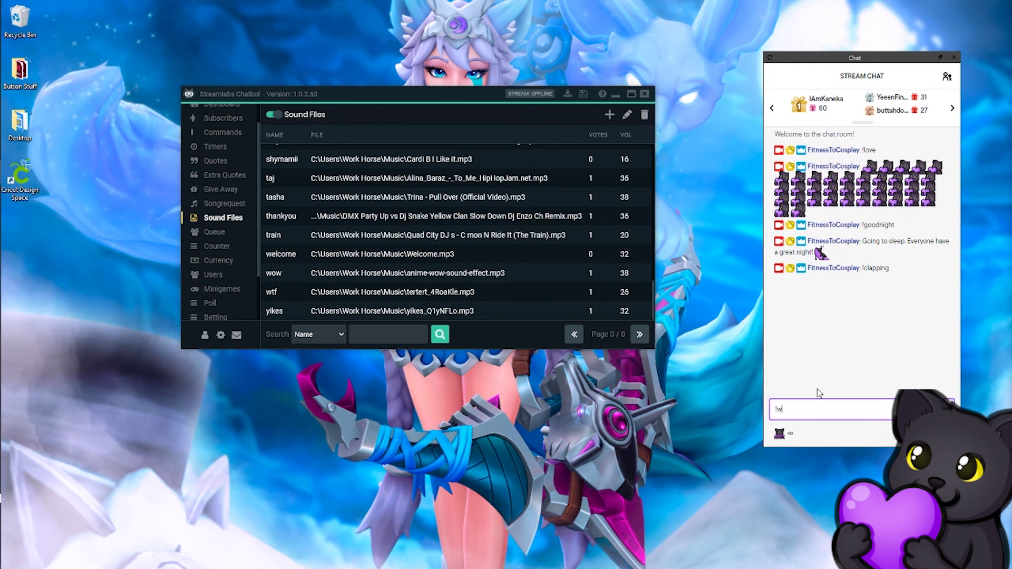
pyautogui.write('elcome')
pyautogui.press('Return')
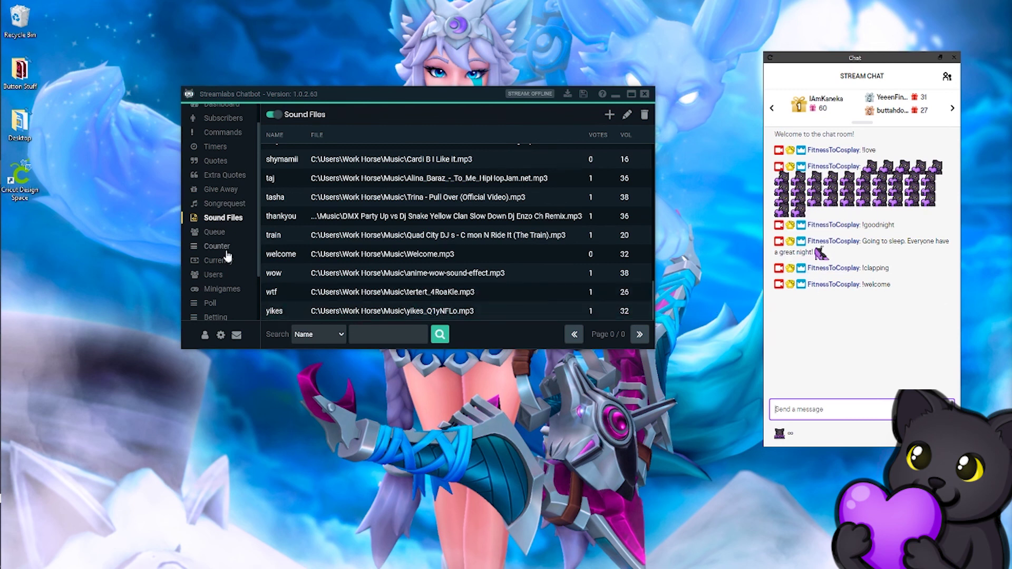
pyautogui.scroll(-1, 232, 235)
pyautogui.click(216, 209)
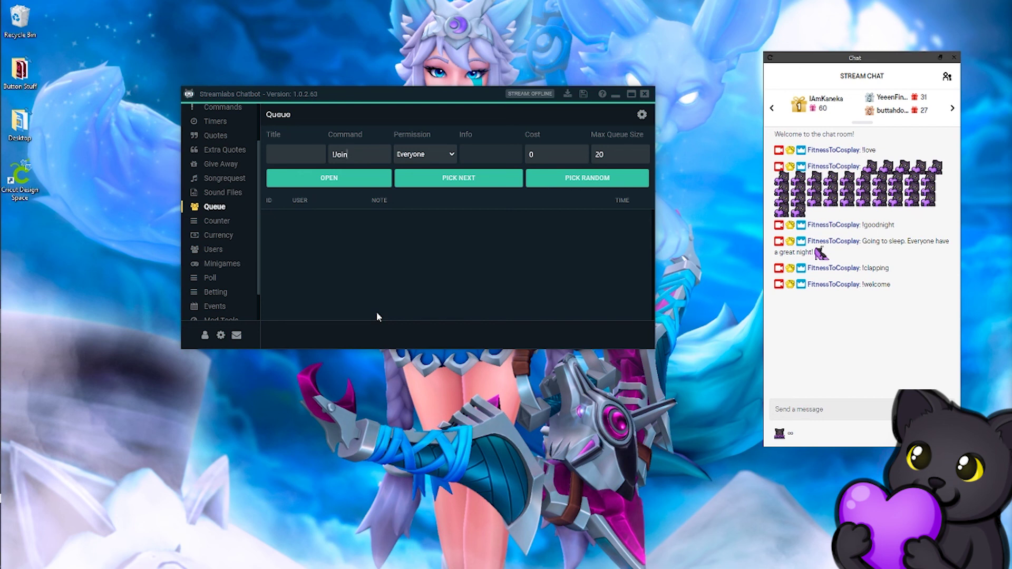
pyautogui.scroll(-2, 257, 262)
# Step: Rename the word counter's command to !nai
pyautogui.click(211, 187)
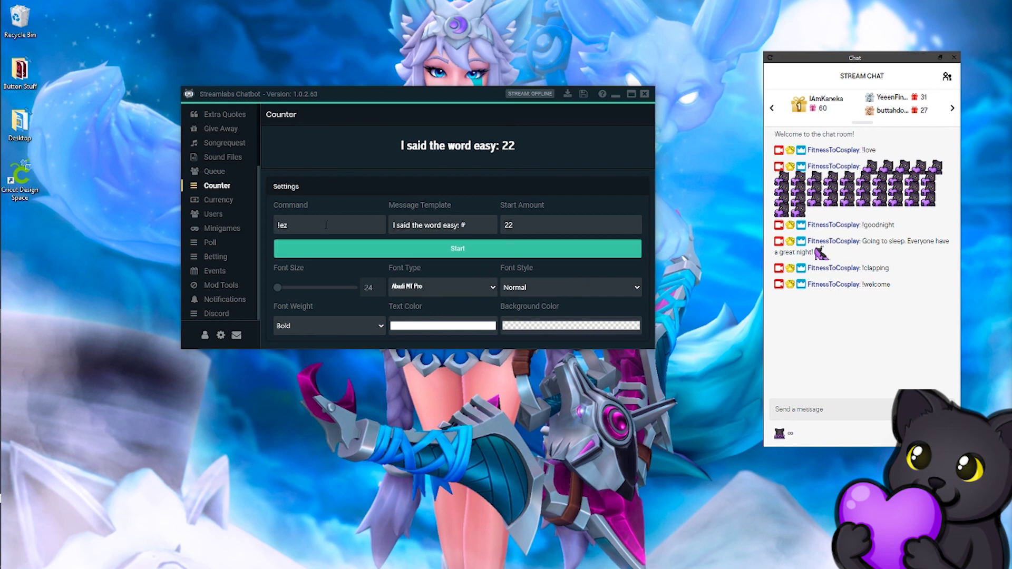
pyautogui.press('BackSpace')
pyautogui.press('BackSpace')
pyautogui.write('comeon')
pyautogui.press('BackSpace')
pyautogui.press('BackSpace')
pyautogui.press('BackSpace')
pyautogui.press('BackSpace')
pyautogui.press('BackSpace')
pyautogui.press('BackSpace')
pyautogui.write('nai')
# Step: Change the counter message to 'I said come on nai: #' and the start amount from 22 to 0
pyautogui.click(455, 227)
pyautogui.press('BackSpace')
pyautogui.press('BackSpace')
pyautogui.press('BackSpace')
pyautogui.press('BackSpace')
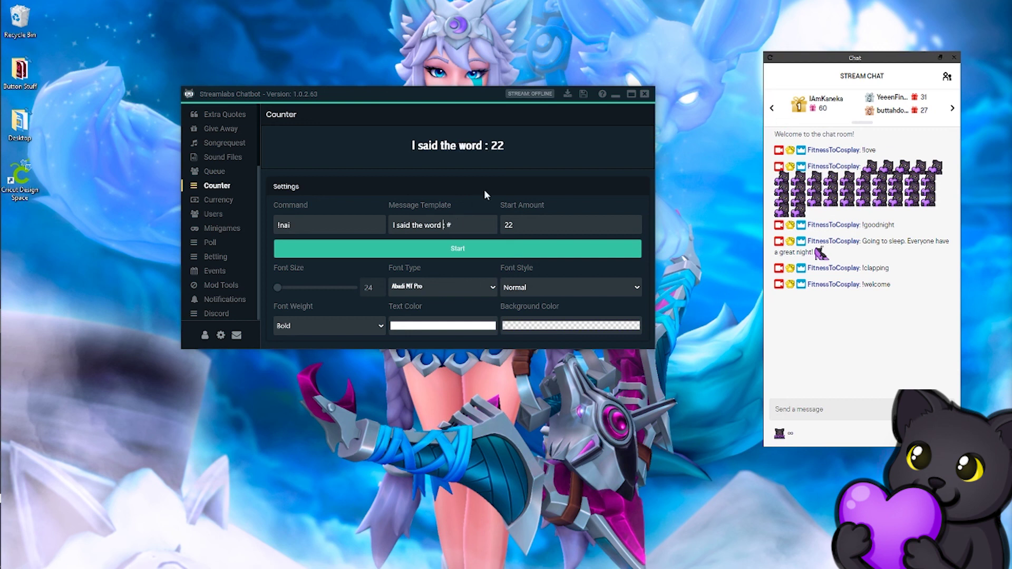
pyautogui.write('come')
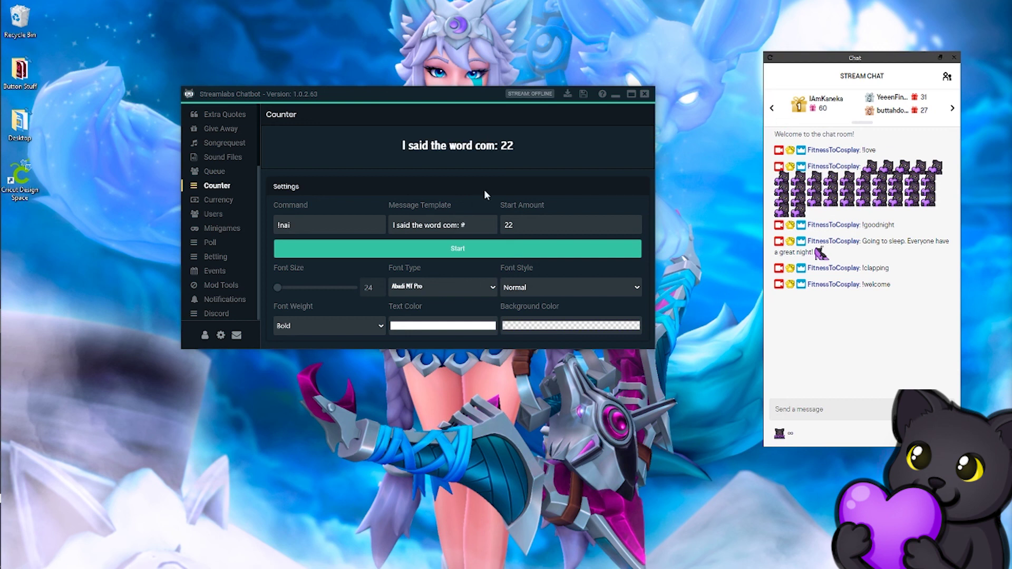
pyautogui.press('BackSpace')
pyautogui.press('BackSpace')
pyautogui.press('BackSpace')
pyautogui.press('BackSpace')
pyautogui.press('BackSpace')
pyautogui.press('BackSpace')
pyautogui.press('BackSpace')
pyautogui.press('BackSpace')
pyautogui.press('BackSpace')
pyautogui.press('BackSpace')
pyautogui.press('BackSpace')
pyautogui.press('BackSpace')
pyautogui.press('BackSpace')
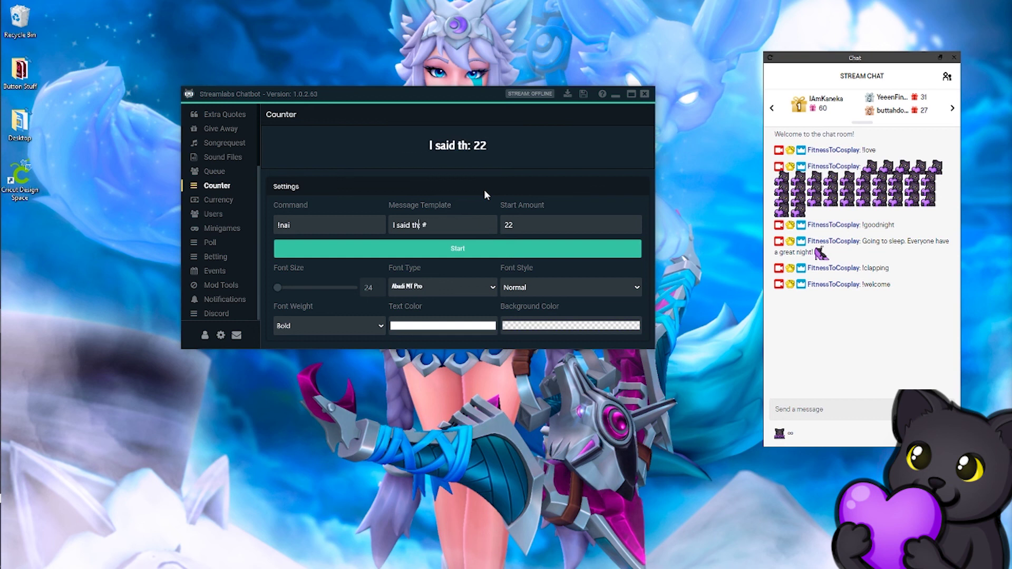
pyautogui.write('come ')
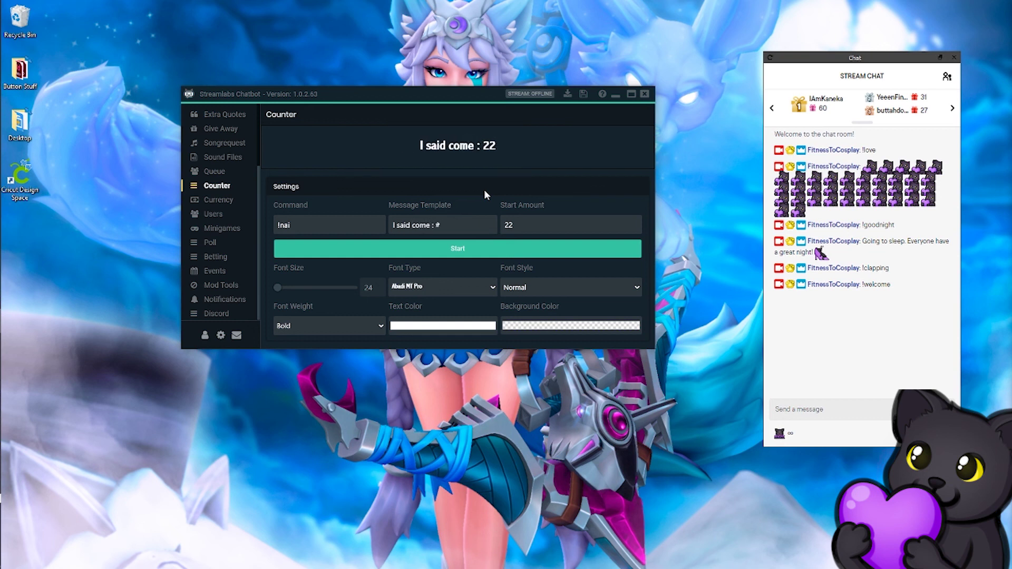
pyautogui.write('on nai')
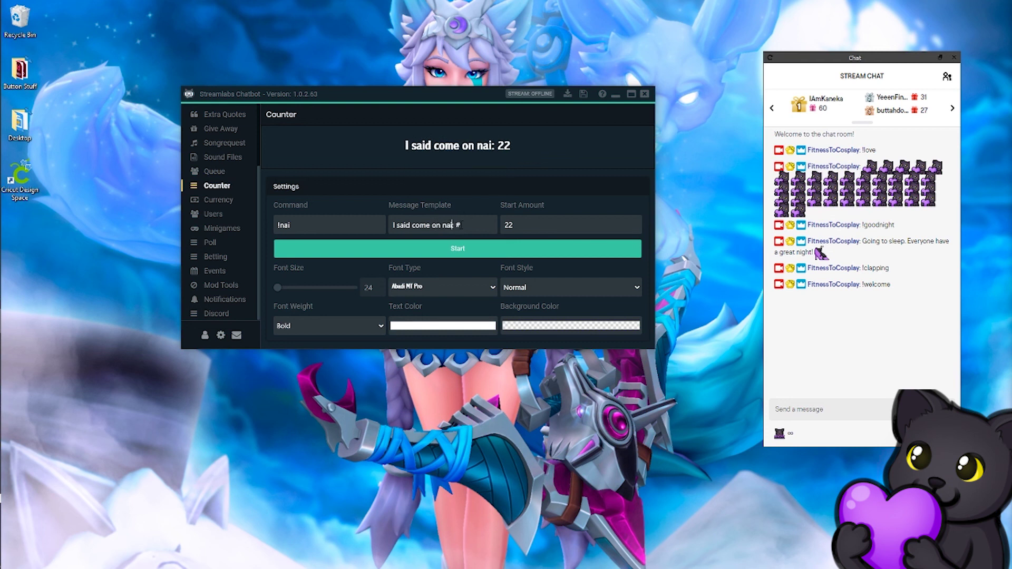
pyautogui.press('Tab')
pyautogui.write('0')
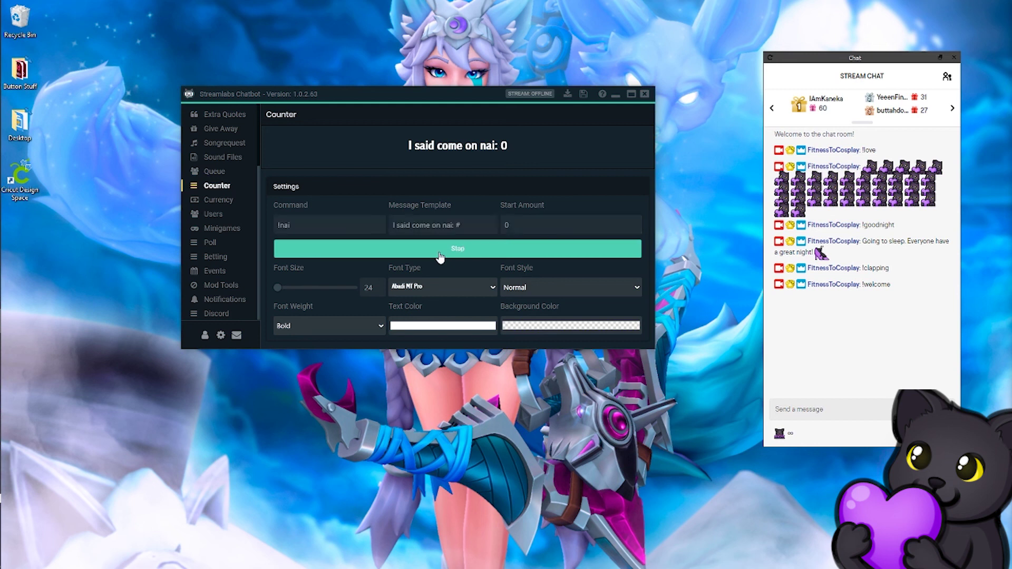
# Step: Start the !nai counter, then send !nai and !nai + in stream chat so it reaches 1
pyautogui.click(431, 247)
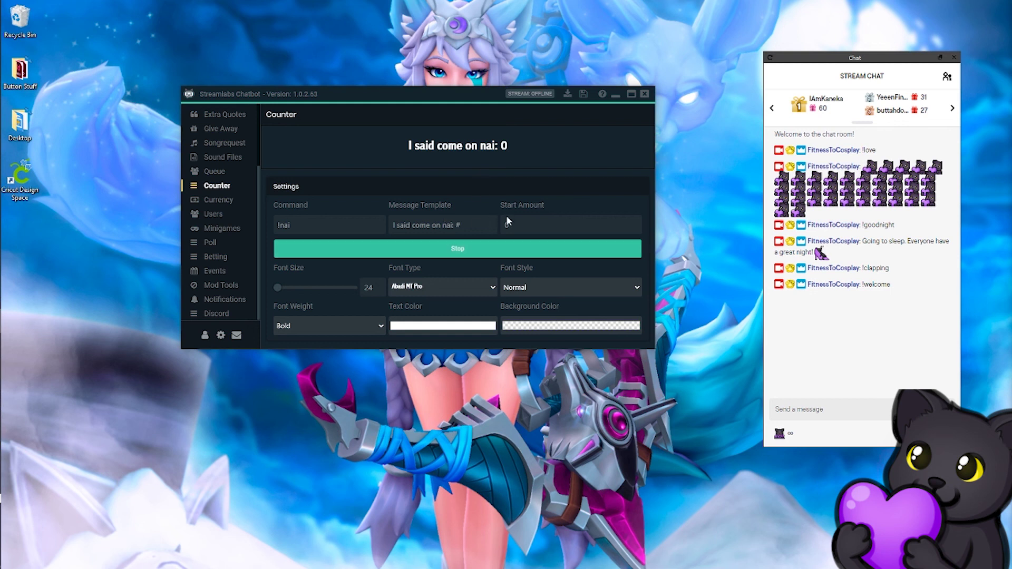
pyautogui.click(791, 409)
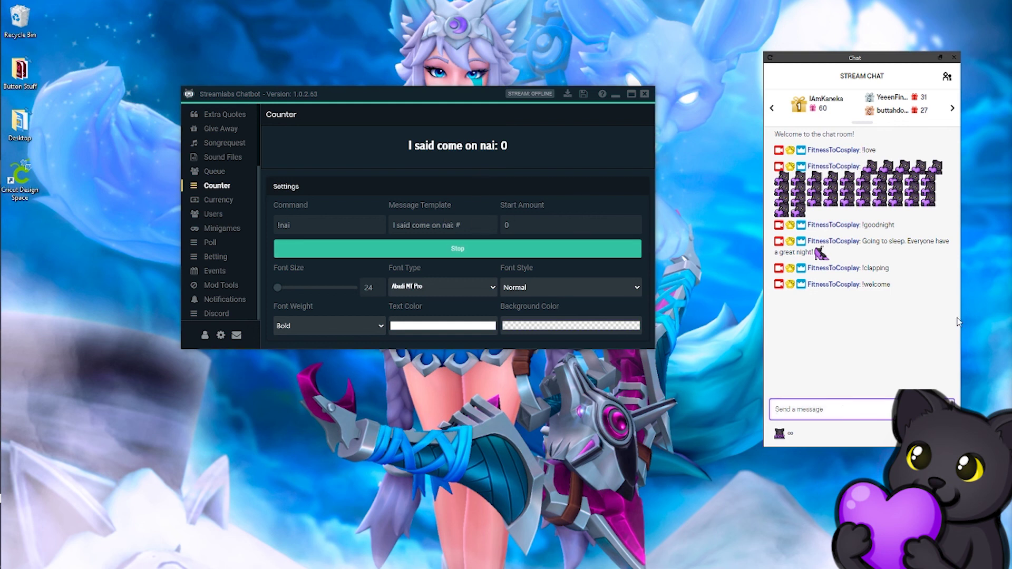
pyautogui.write('!nai')
pyautogui.press('Return')
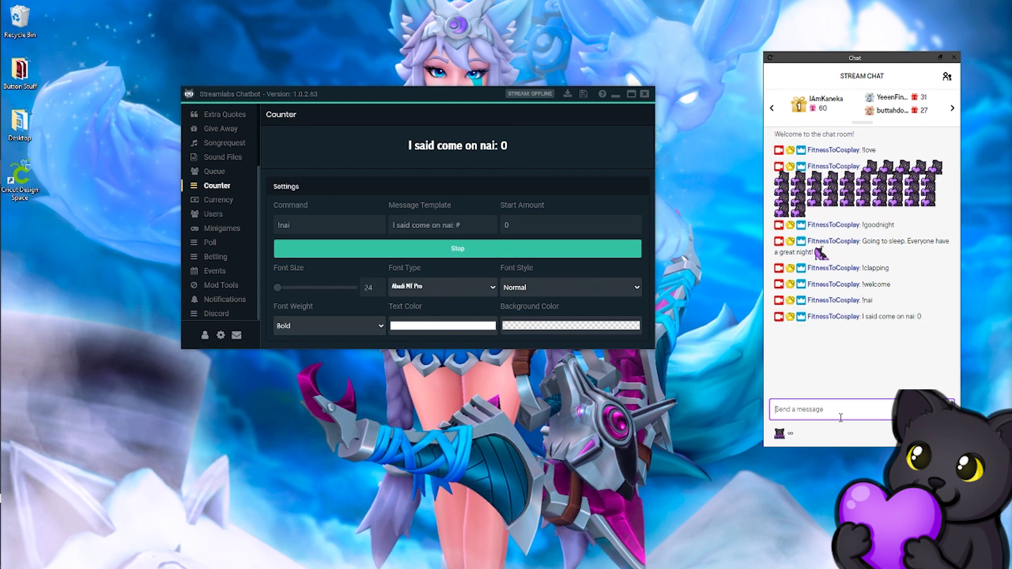
pyautogui.write('!nai +')
pyautogui.press('Return')
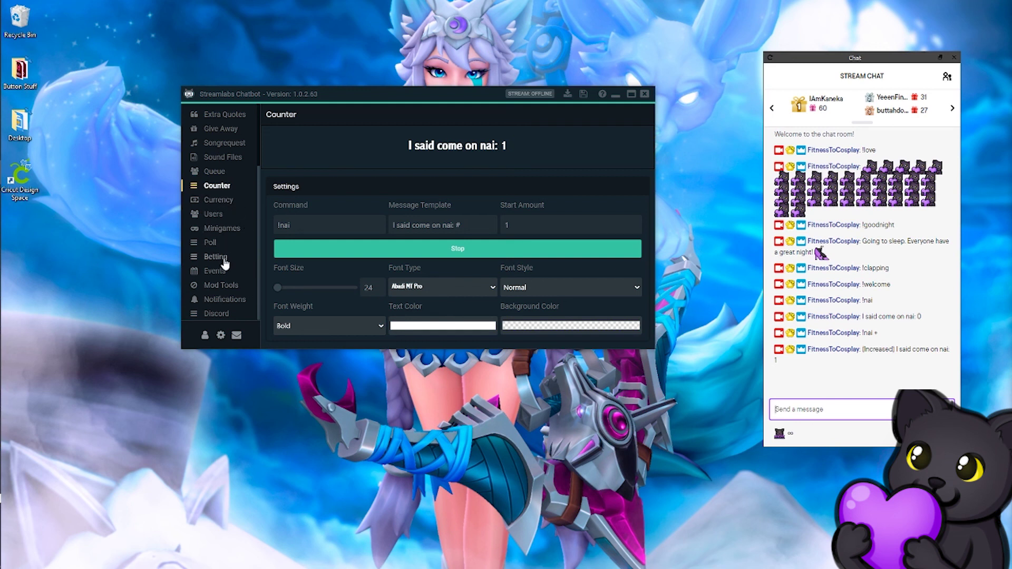
pyautogui.click(214, 243)
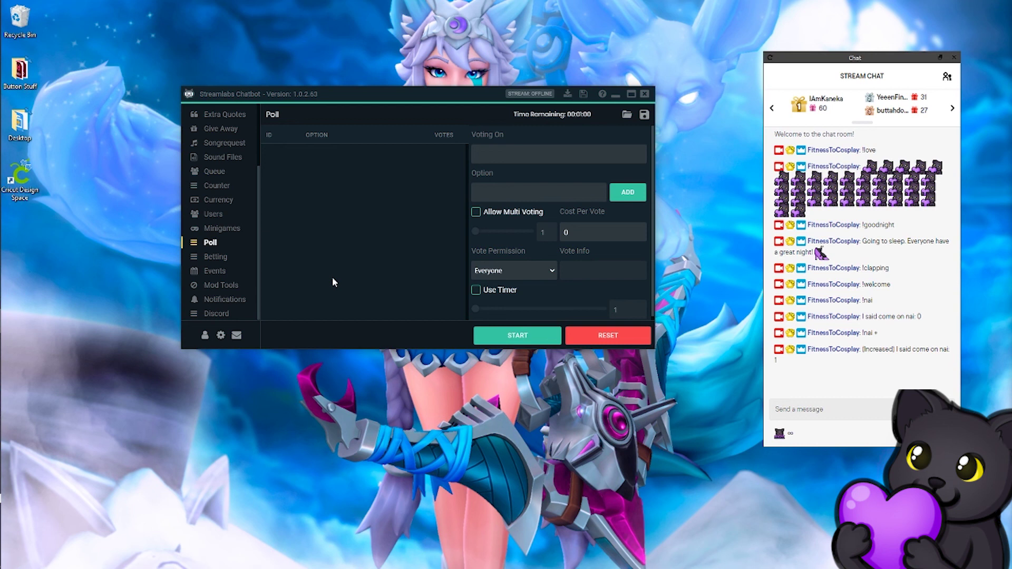
pyautogui.click(790, 409)
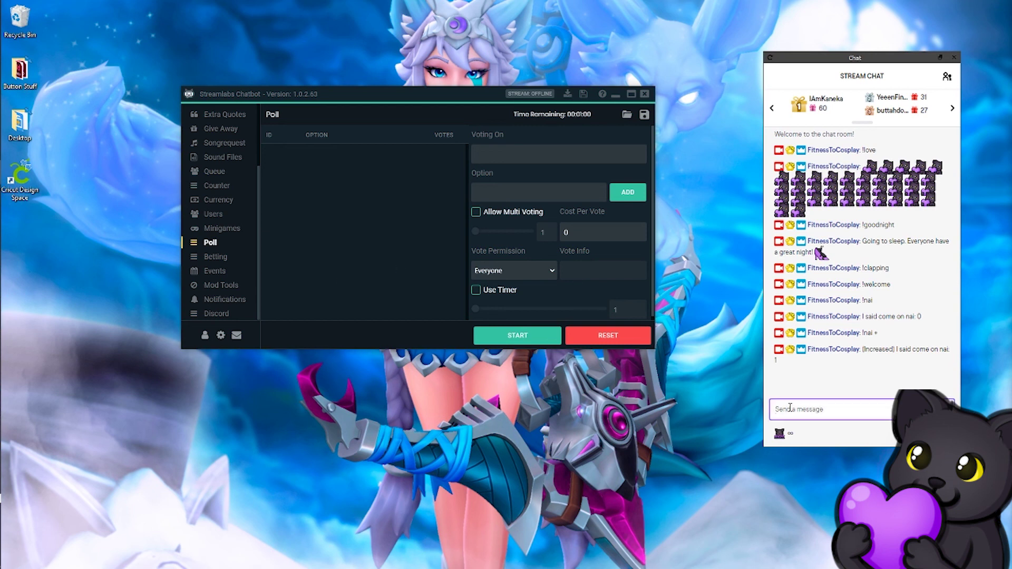
pyautogui.write('/poll')
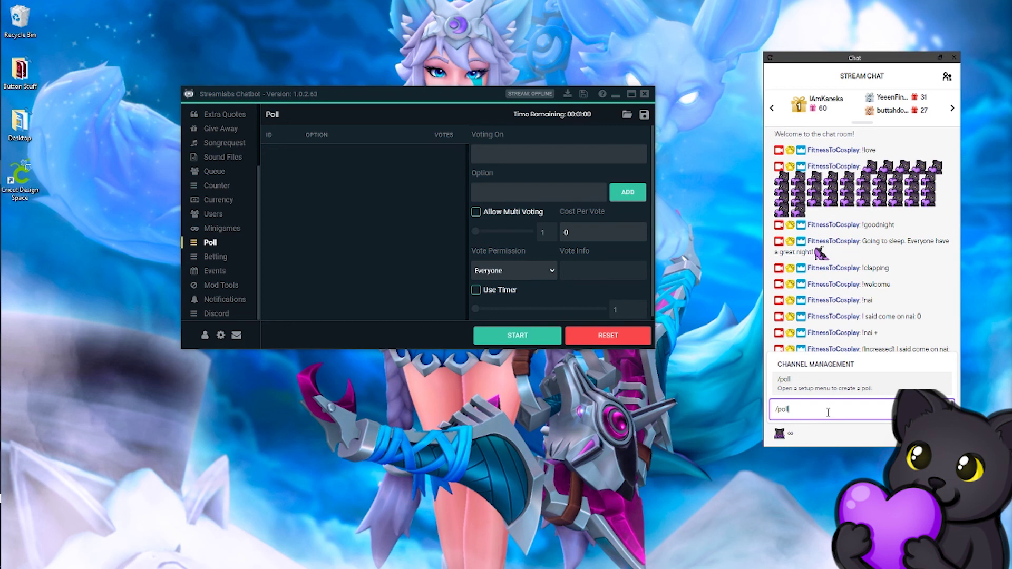
pyautogui.press('Return')
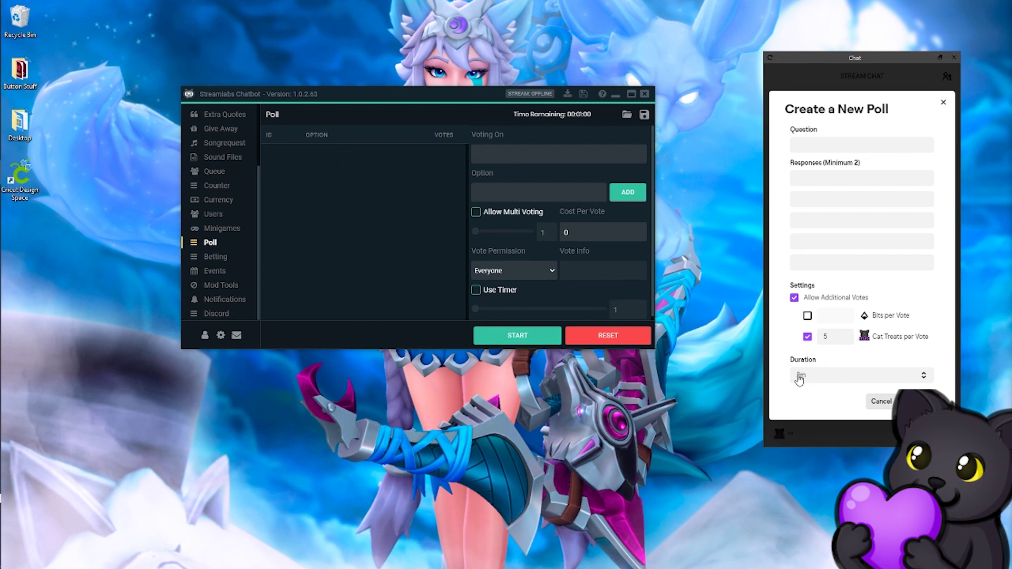
pyautogui.click(887, 404)
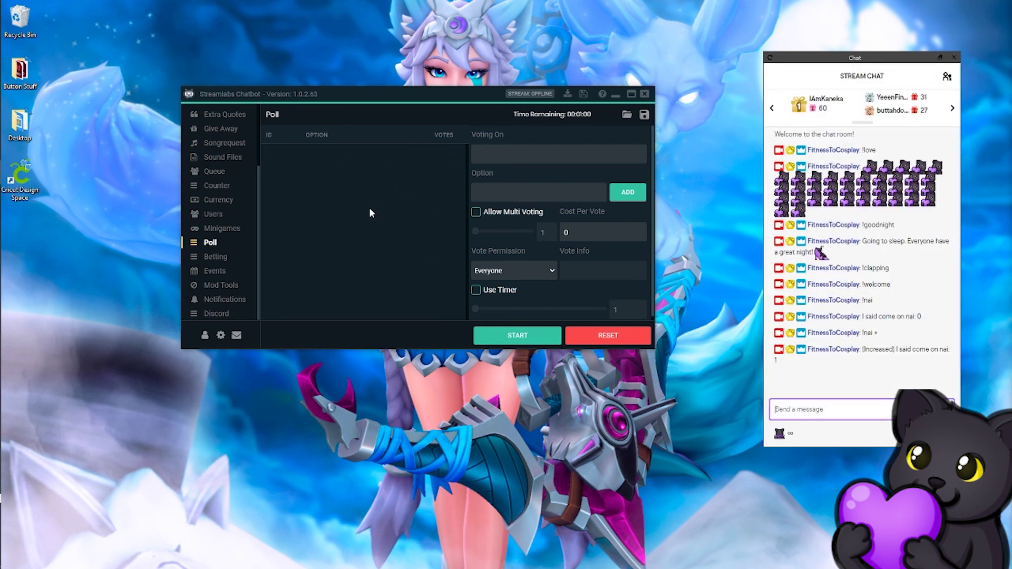
# Step: Show the Commands list (!goodnight, !pride, !raiders) and nudge the Chatbot window left, then back right
pyautogui.click(259, 250)
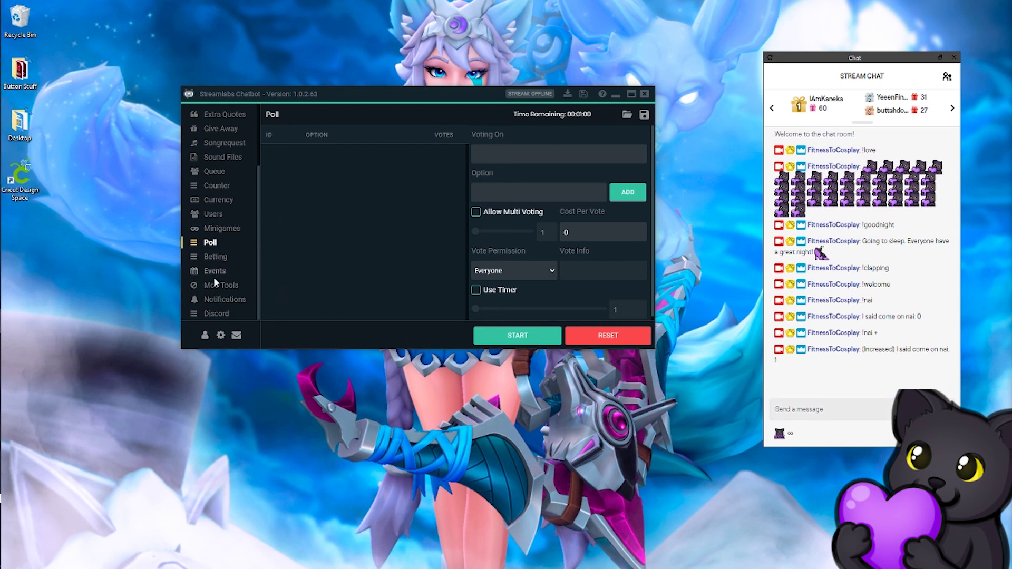
pyautogui.scroll(3, 237, 271)
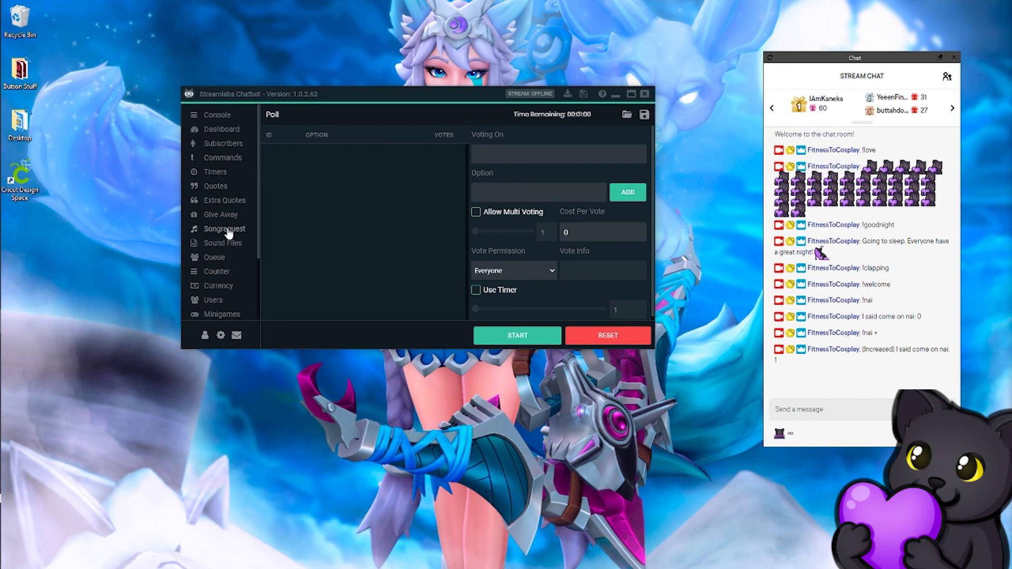
pyautogui.click(221, 157)
pyautogui.scroll(-5, 349, 169)
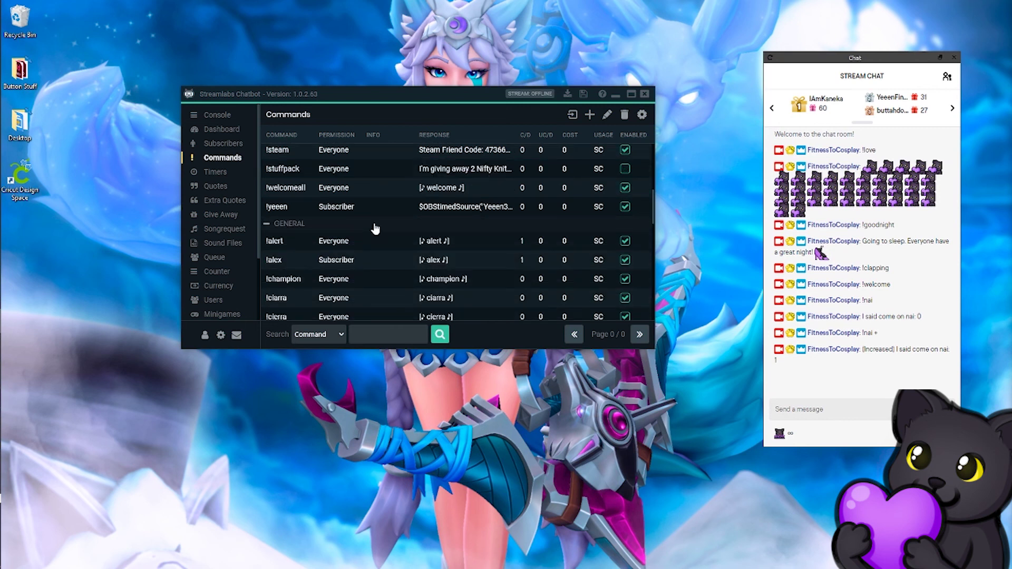
pyautogui.scroll(7, 390, 250)
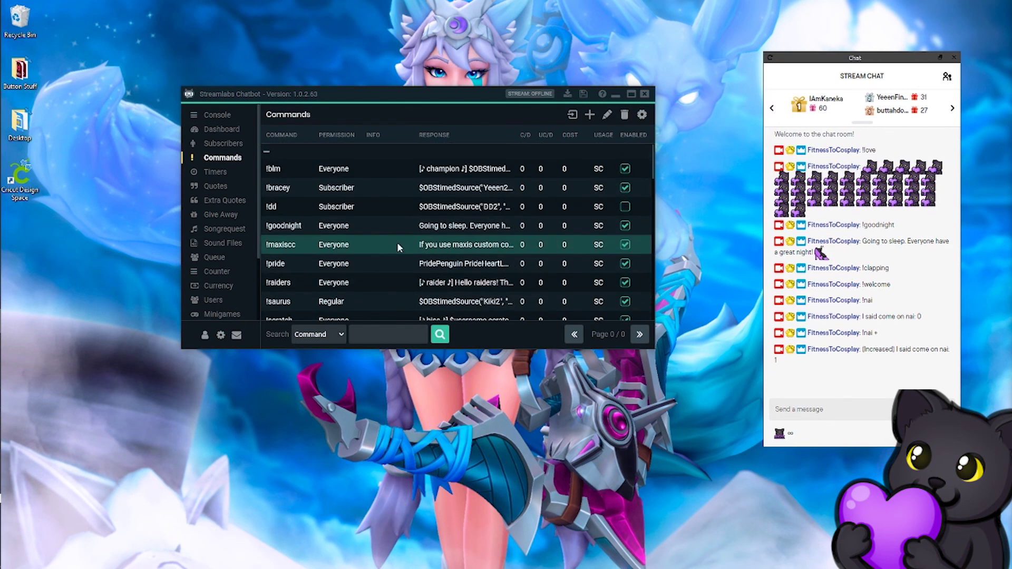
pyautogui.moveTo(392, 97)
pyautogui.mouseDown()
pyautogui.moveTo(370, 102)
pyautogui.moveTo(378, 105)
pyautogui.mouseUp()
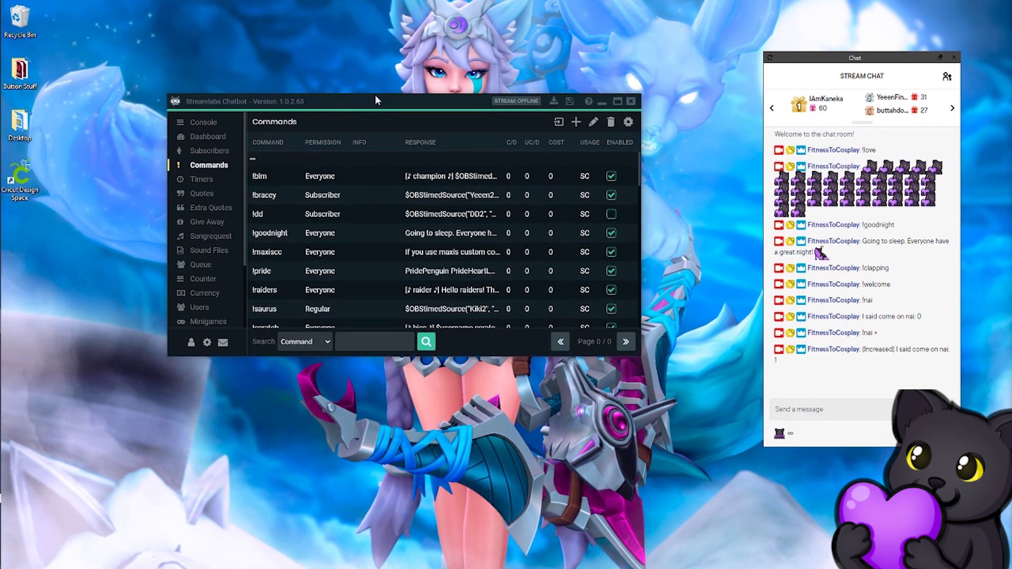
pyautogui.moveTo(375, 100); pyautogui.dragTo(393, 99)
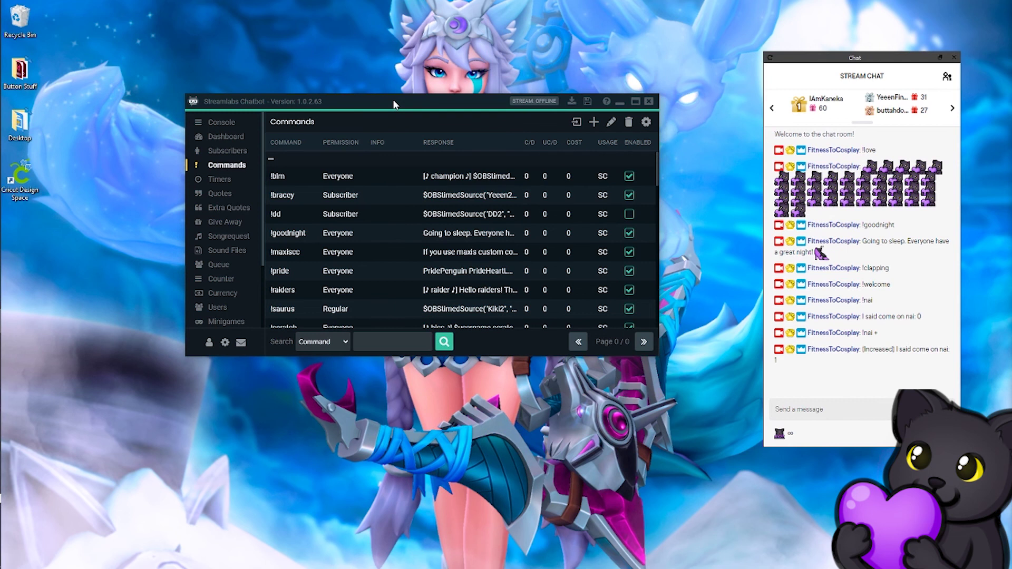